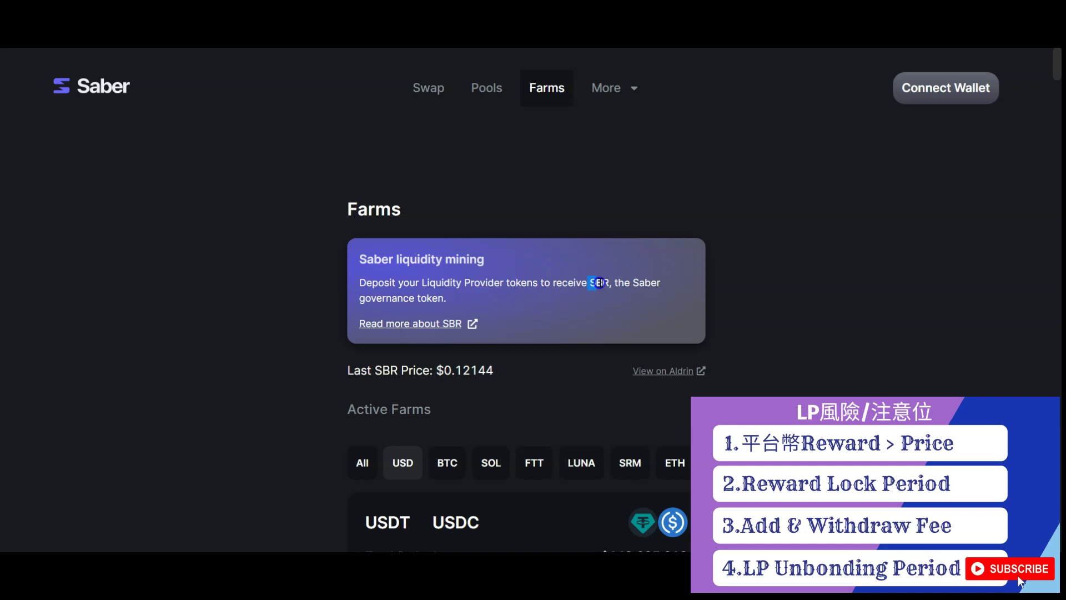
Highlight the SBR reward token in Saber's liquidity mining notice and examine its 180-day price chart on CoinGecko.
{"action": "double_click", "coordinate": [599, 282]}
{"action": "left_click", "coordinate": [595, 280]}
{"action": "double_click", "coordinate": [595, 280]}
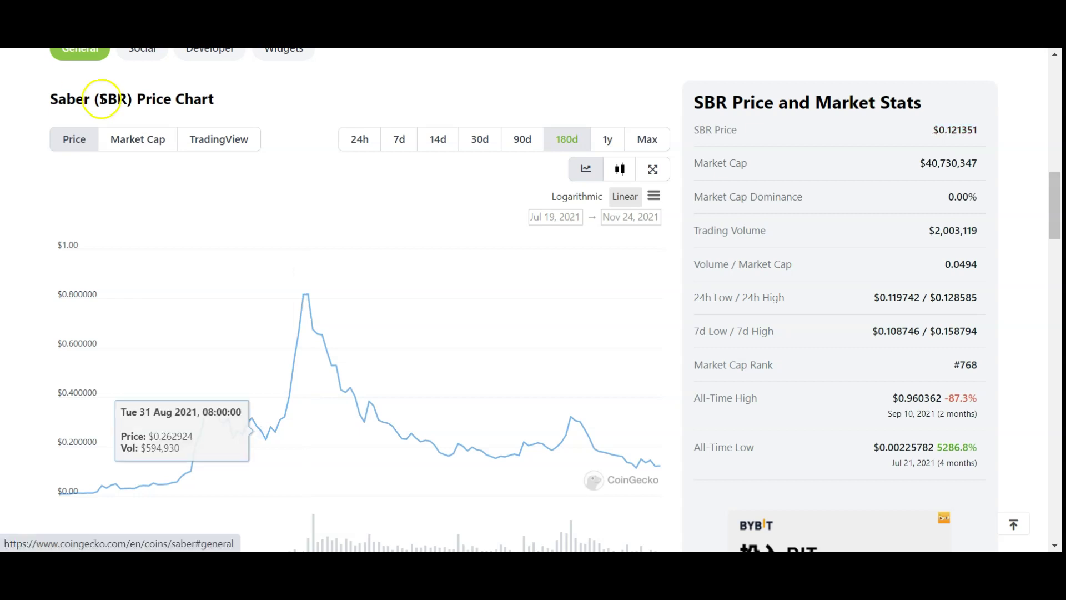
{"action": "left_click", "coordinate": [305, 303]}
{"action": "left_click_drag", "start_coordinate": [312, 325], "coordinate": [438, 425]}
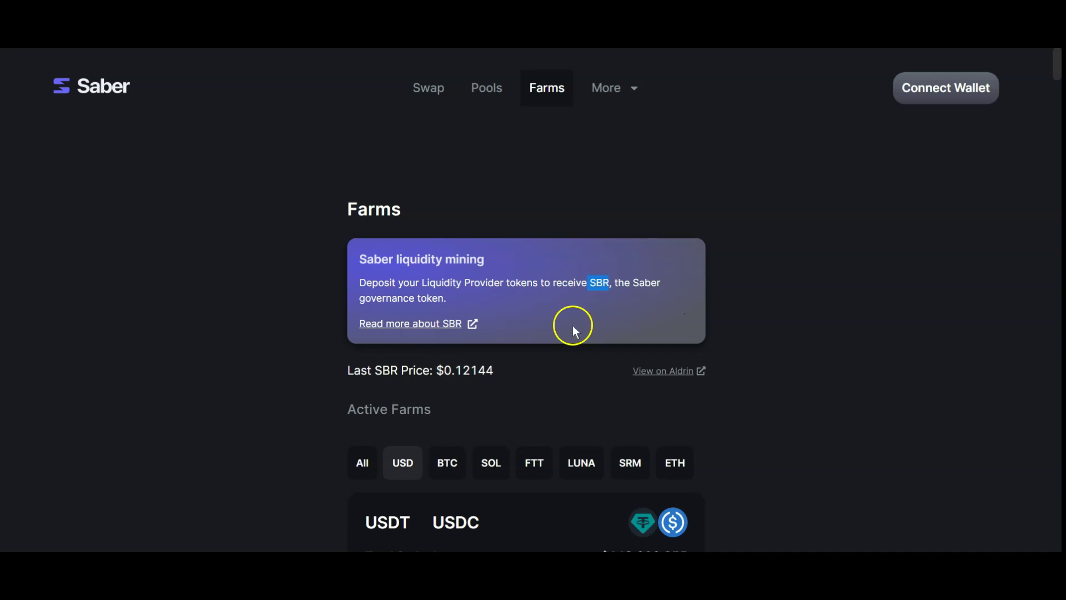
Return to Saber's Farms page and mark the word SBR in the liquidity mining description.
{"action": "double_click", "coordinate": [596, 281]}
{"action": "left_click", "coordinate": [591, 281]}
{"action": "left_click", "coordinate": [590, 281]}
{"action": "left_click_drag", "start_coordinate": [590, 281], "coordinate": [611, 281]}
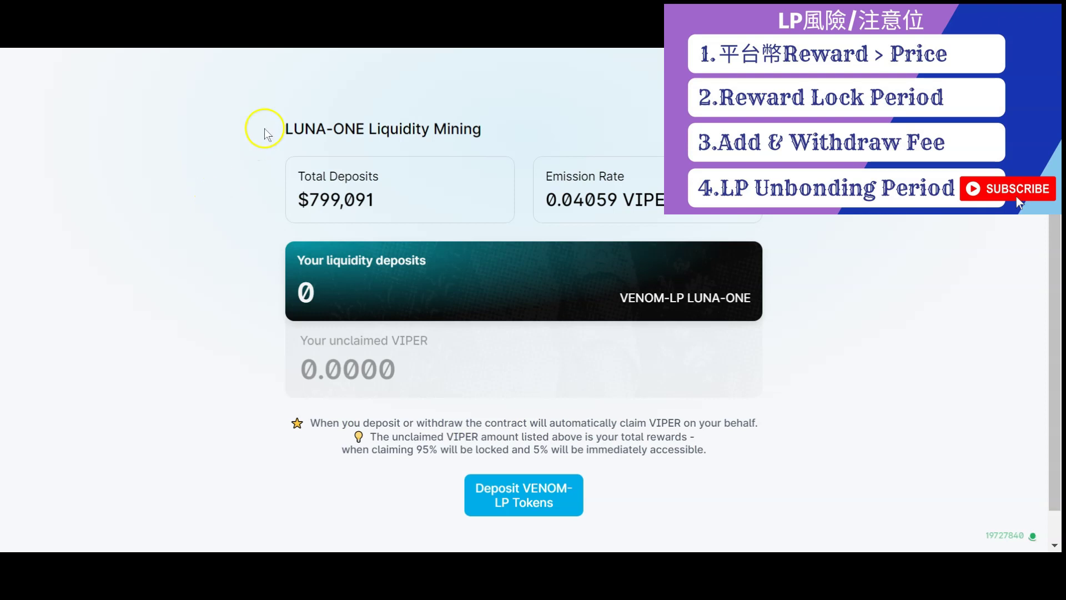
Examine the LUNA-ONE Liquidity Mining page and highlight the notes on automatic VIPER claiming, locked rewards and immediately accessible rewards.
{"action": "scroll", "coordinate": [231, 248], "scroll_direction": "up", "scroll_amount": 1}
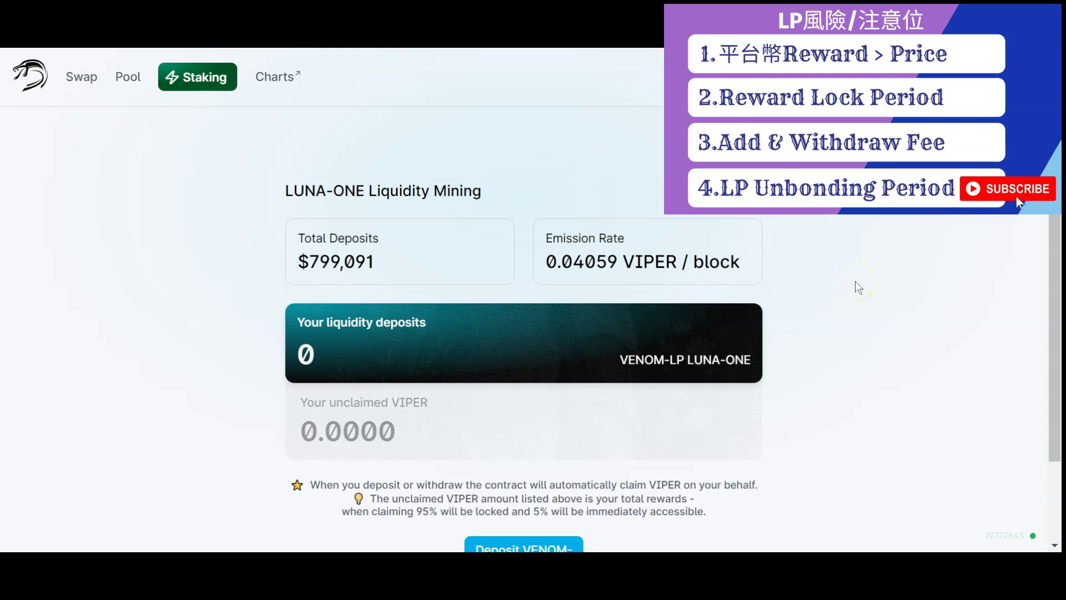
{"action": "scroll", "coordinate": [856, 282], "scroll_direction": "down", "scroll_amount": 2}
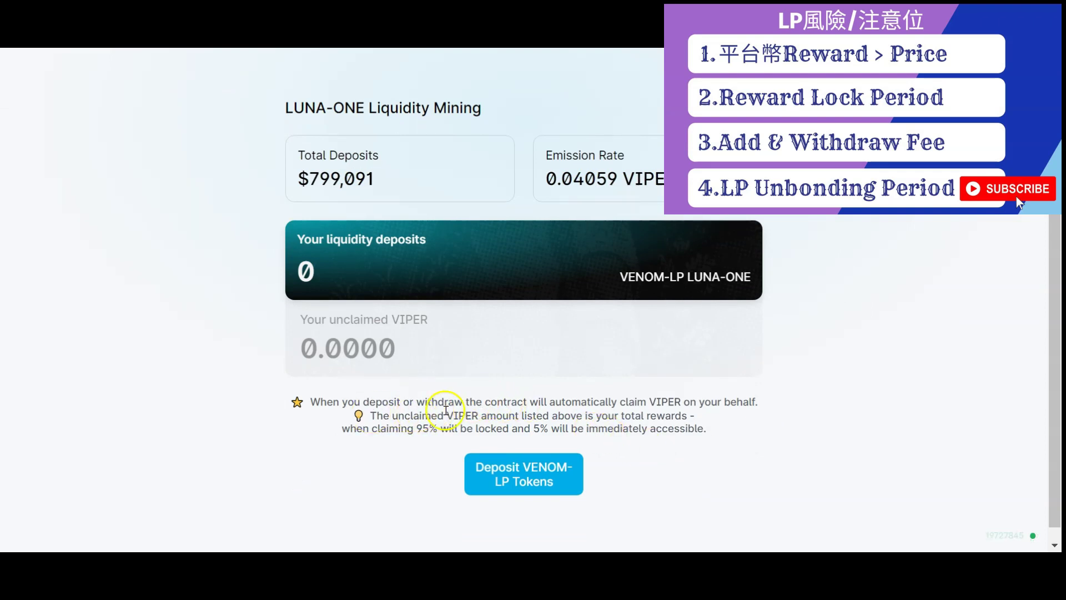
{"action": "left_click_drag", "start_coordinate": [616, 401], "coordinate": [682, 398]}
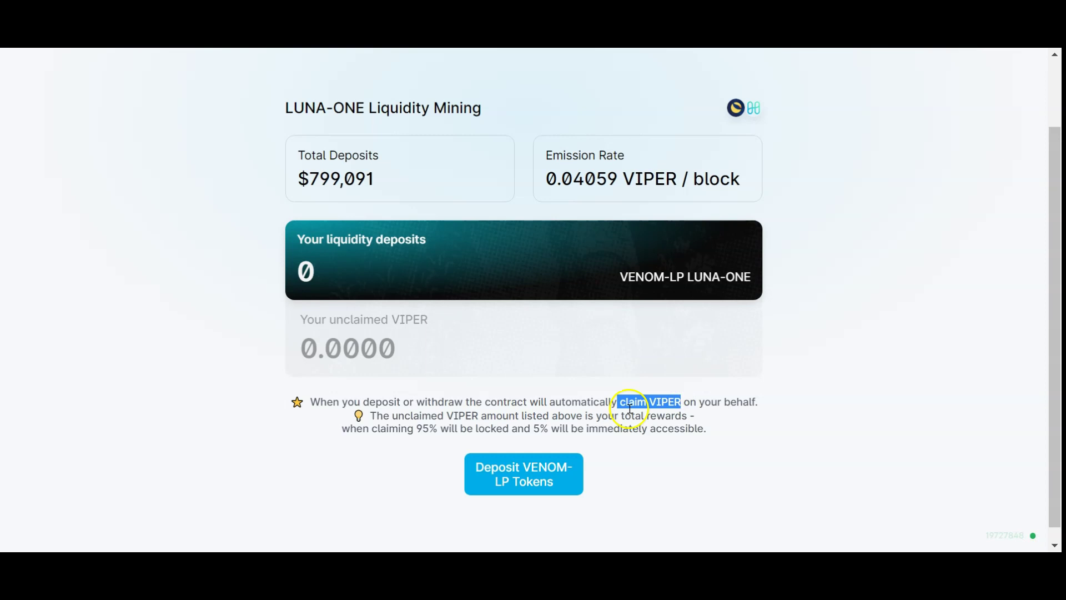
{"action": "left_click_drag", "start_coordinate": [372, 429], "coordinate": [511, 429]}
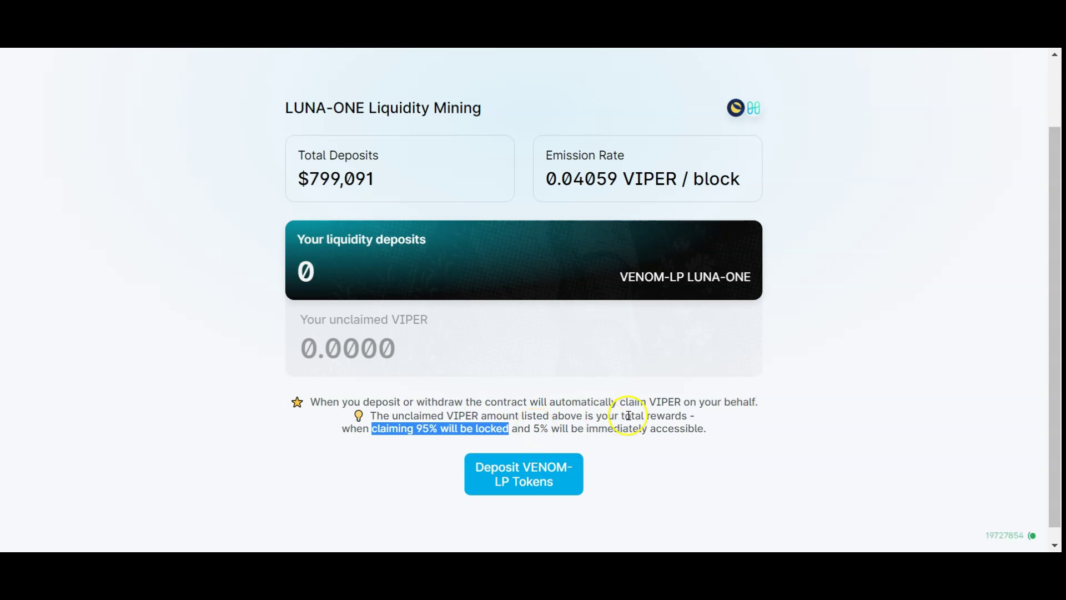
{"action": "left_click_drag", "start_coordinate": [533, 428], "coordinate": [714, 433]}
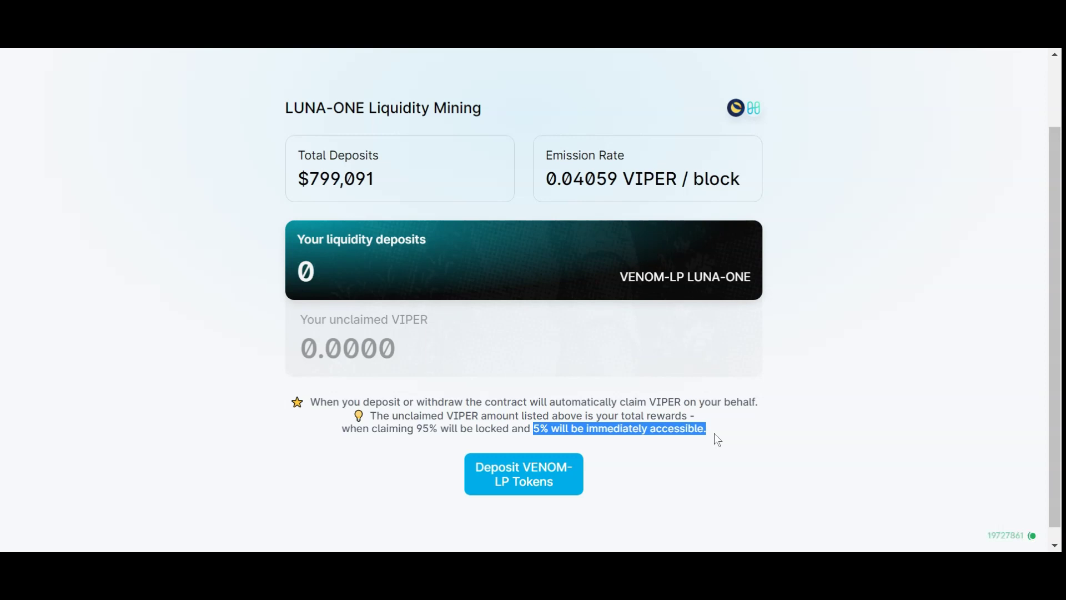
Highlight the "95% will be locked" condition in the VIPER claiming note, then clear the selection.
{"action": "left_click", "coordinate": [418, 428]}
{"action": "left_click_drag", "start_coordinate": [417, 428], "coordinate": [702, 428]}
{"action": "left_click", "coordinate": [508, 437]}
{"action": "left_click_drag", "start_coordinate": [417, 429], "coordinate": [522, 432]}
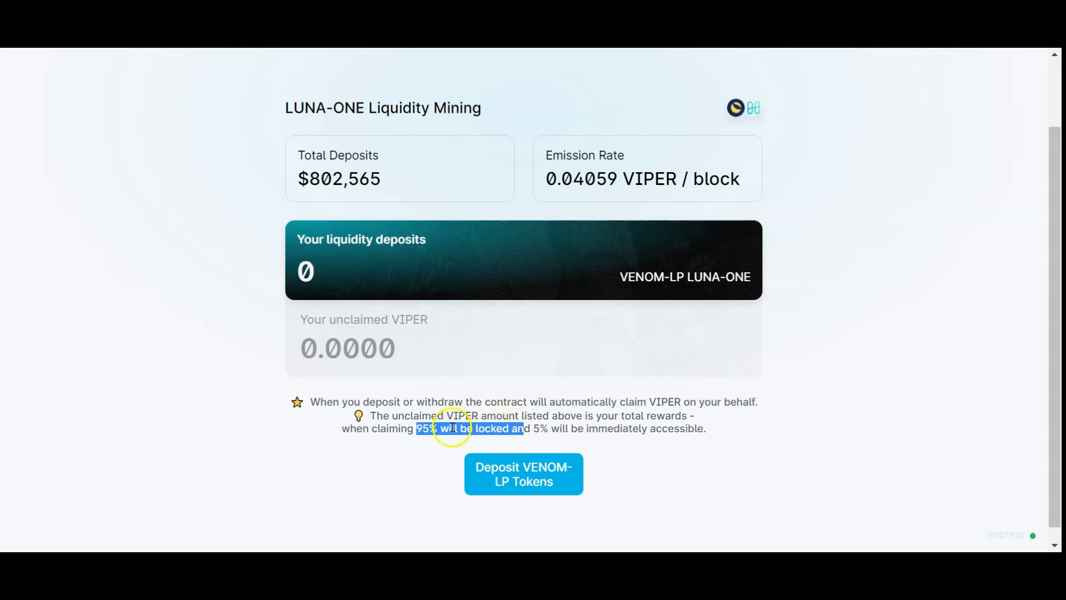
{"action": "left_click", "coordinate": [419, 427]}
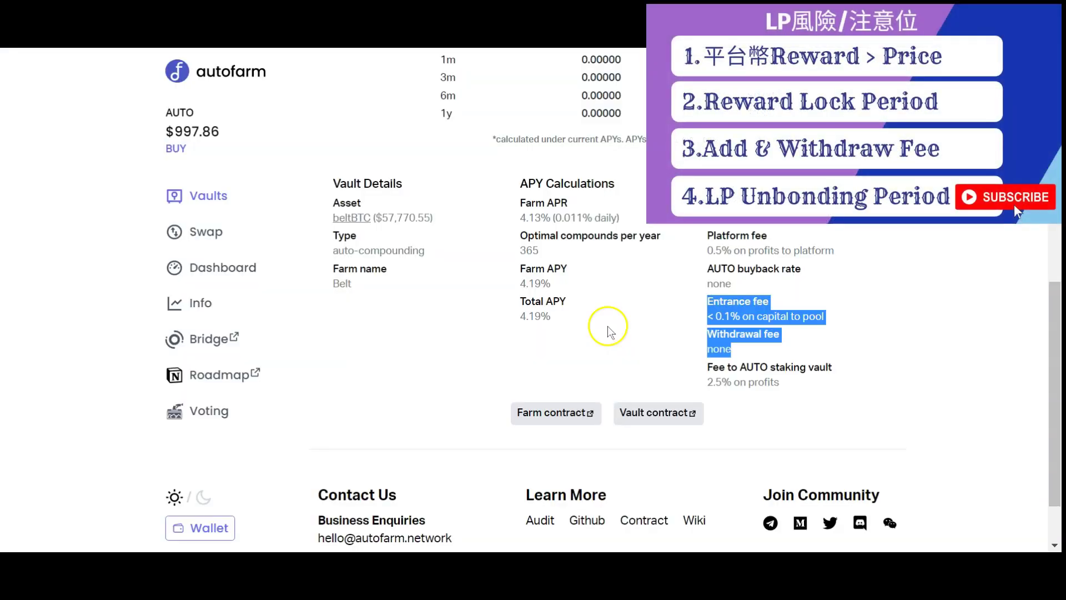
Review the beltBTC vault's details on Autofarm and highlight its entrance fee and withdrawal fee.
{"action": "left_click", "coordinate": [652, 323]}
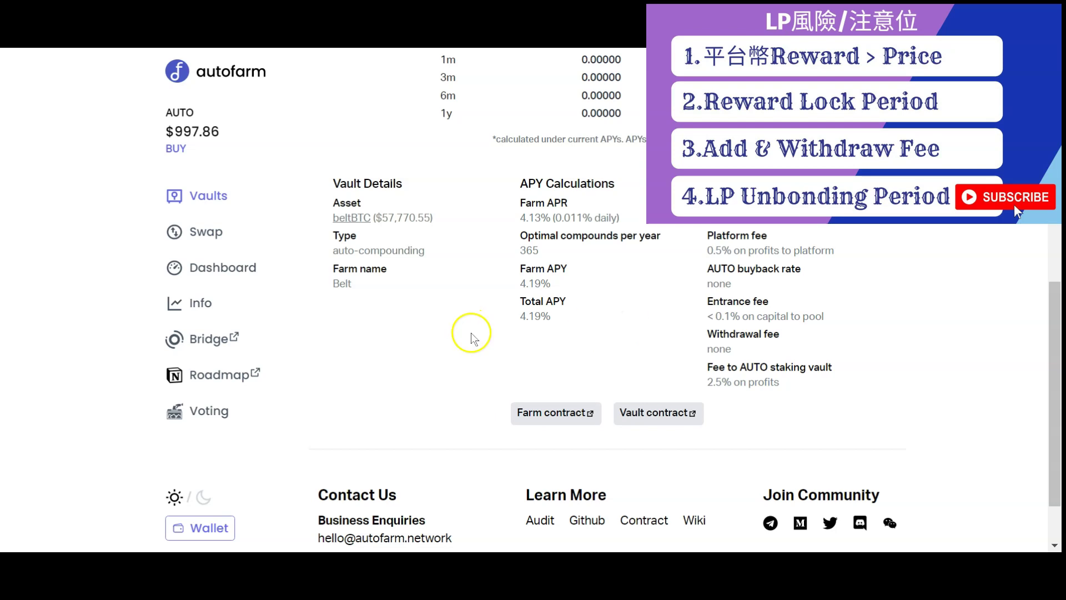
{"action": "scroll", "coordinate": [471, 339], "scroll_direction": "up", "scroll_amount": 2}
{"action": "scroll", "coordinate": [471, 336], "scroll_direction": "up", "scroll_amount": 3}
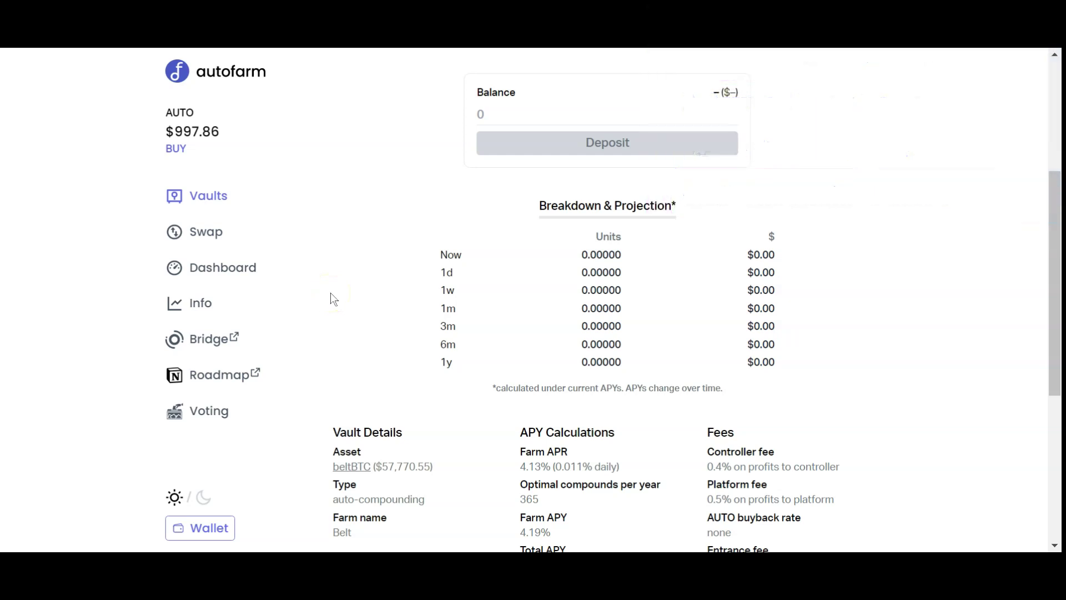
{"action": "scroll", "coordinate": [388, 292], "scroll_direction": "down", "scroll_amount": 3}
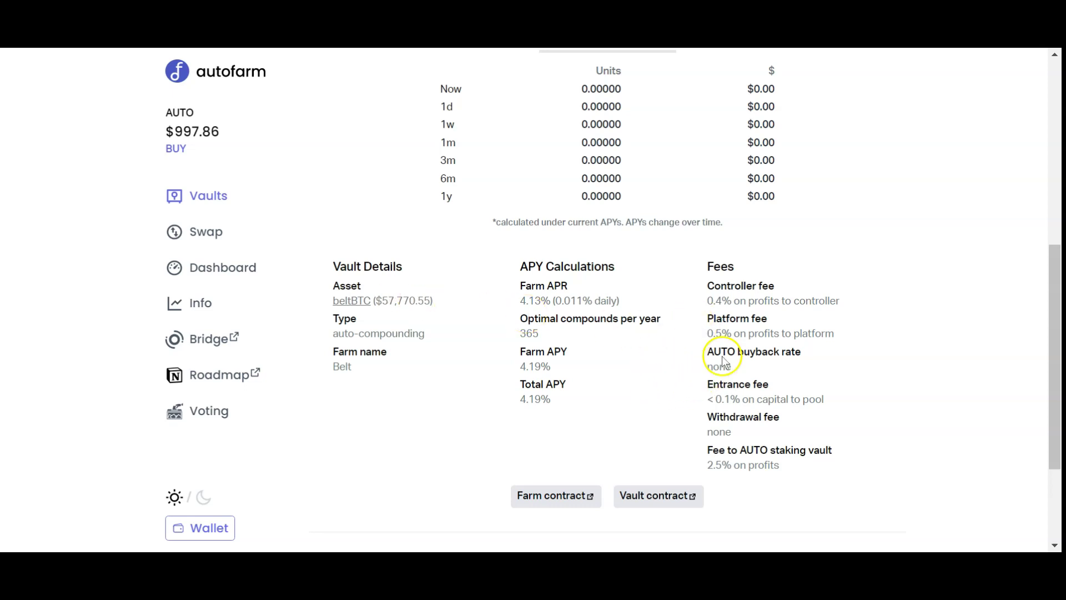
{"action": "left_click_drag", "start_coordinate": [707, 385], "coordinate": [822, 401]}
{"action": "left_click", "coordinate": [747, 402]}
{"action": "left_click", "coordinate": [839, 400]}
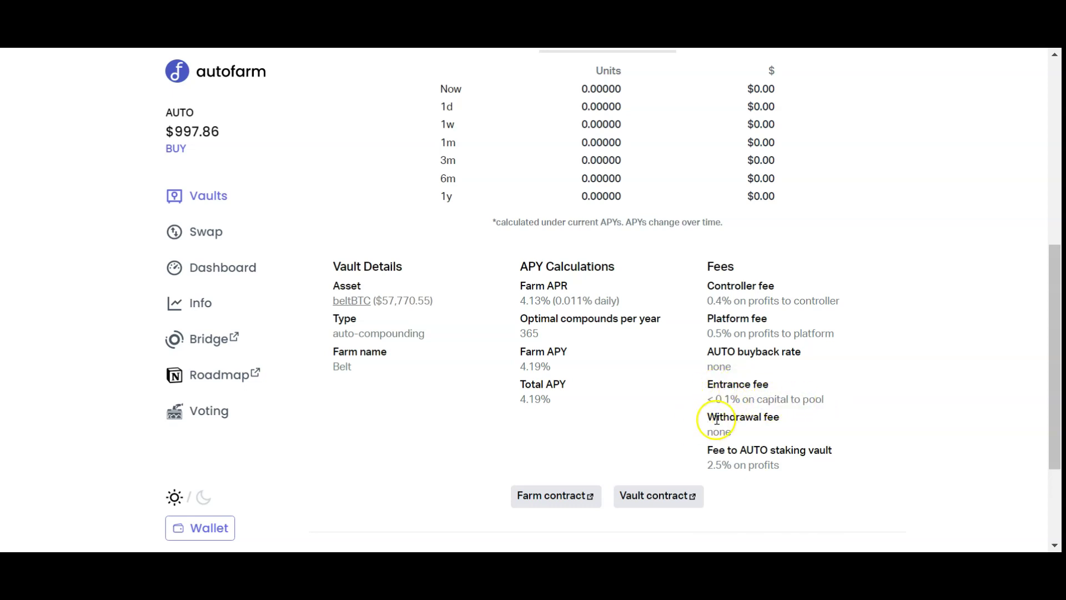
{"action": "left_click_drag", "start_coordinate": [711, 416], "coordinate": [782, 432]}
{"action": "left_click", "coordinate": [782, 432]}
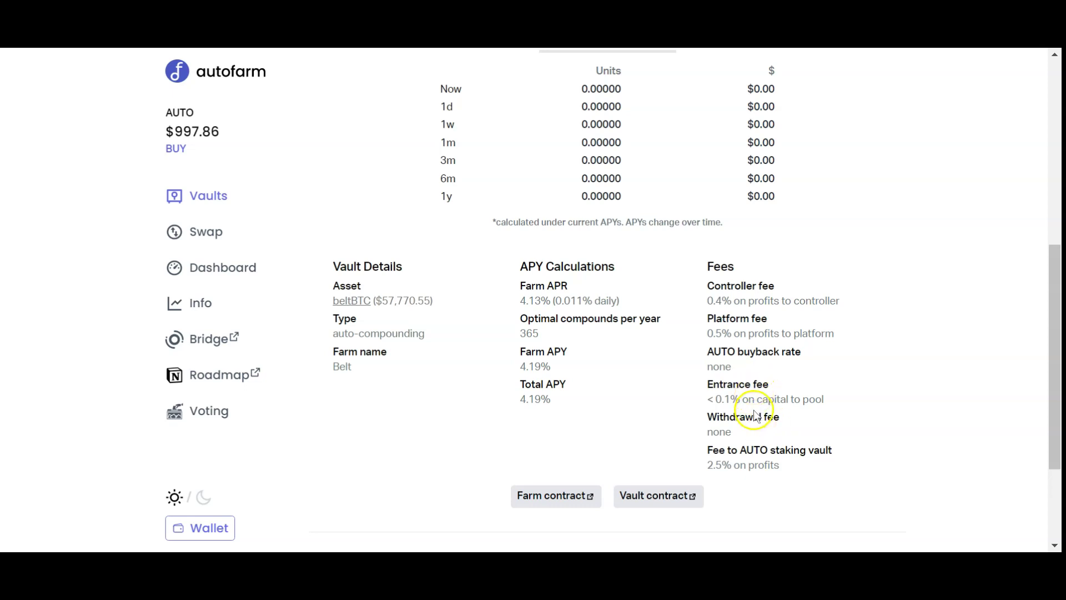
Compare the vault's controller and platform fees on profits with its entrance fee on capital by highlighting each one.
{"action": "left_click_drag", "start_coordinate": [709, 286], "coordinate": [771, 286]}
{"action": "left_click_drag", "start_coordinate": [716, 319], "coordinate": [768, 319]}
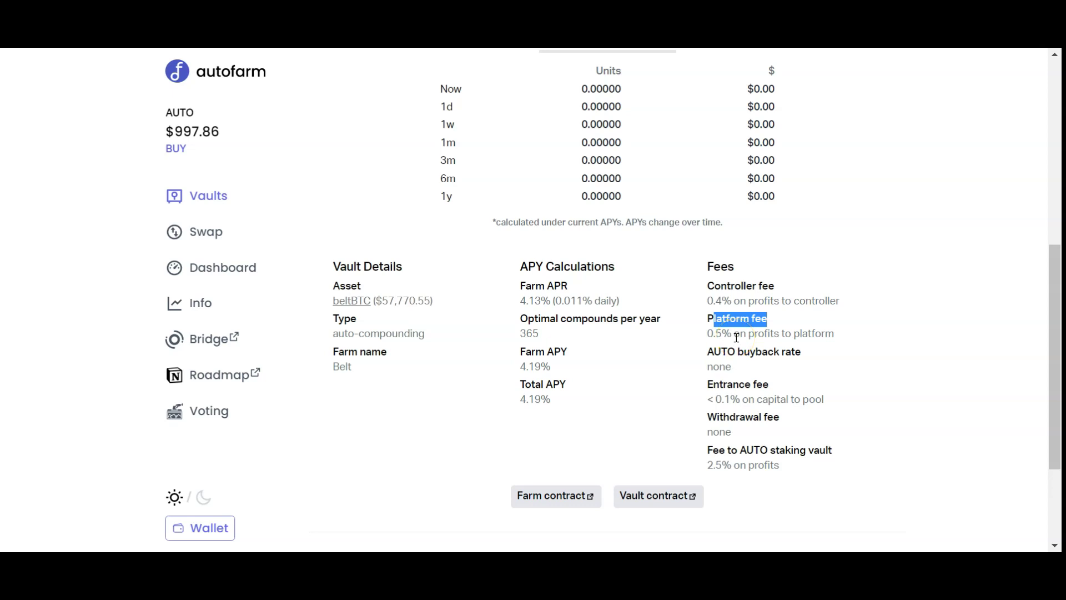
{"action": "left_click_drag", "start_coordinate": [737, 335], "coordinate": [771, 334]}
{"action": "left_click_drag", "start_coordinate": [742, 300], "coordinate": [777, 300]}
{"action": "left_click_drag", "start_coordinate": [742, 334], "coordinate": [776, 332]}
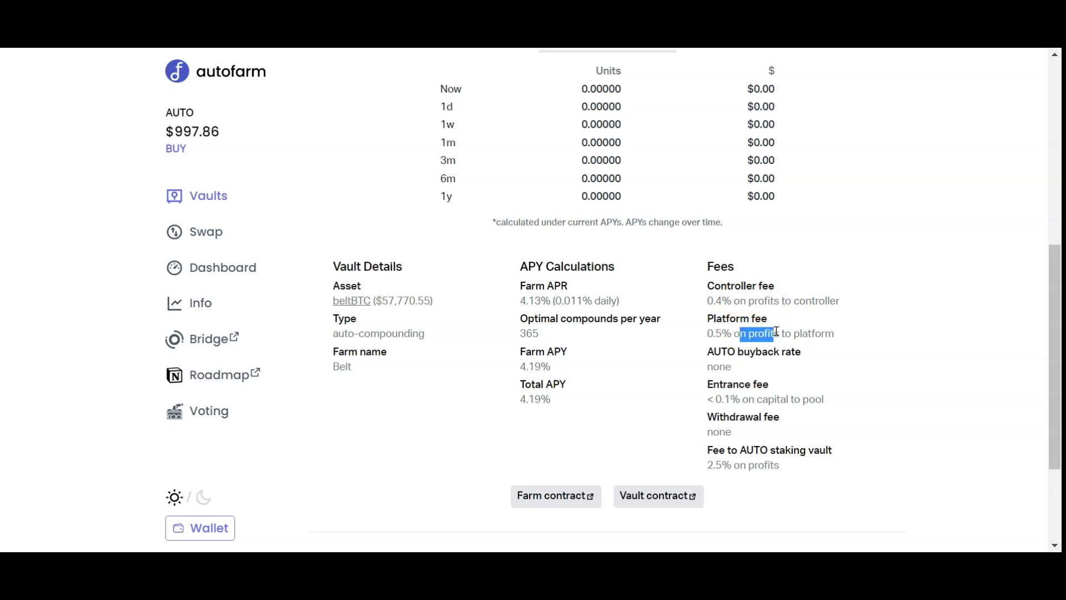
{"action": "left_click_drag", "start_coordinate": [709, 300], "coordinate": [730, 299]}
{"action": "left_click_drag", "start_coordinate": [710, 334], "coordinate": [732, 333]}
{"action": "left_click_drag", "start_coordinate": [706, 405], "coordinate": [769, 399]}
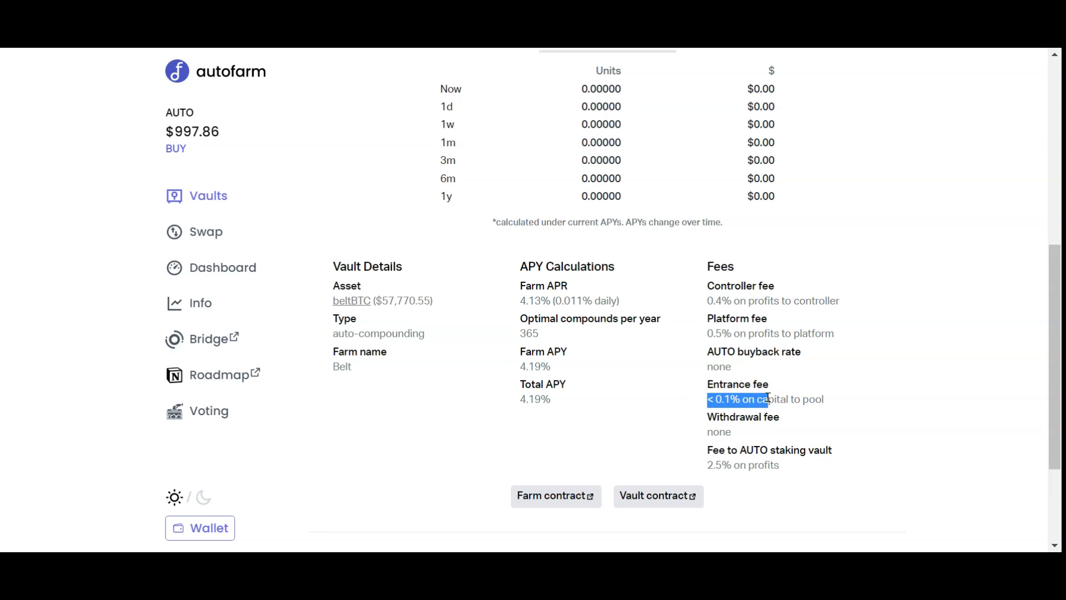
{"action": "left_click", "coordinate": [767, 399]}
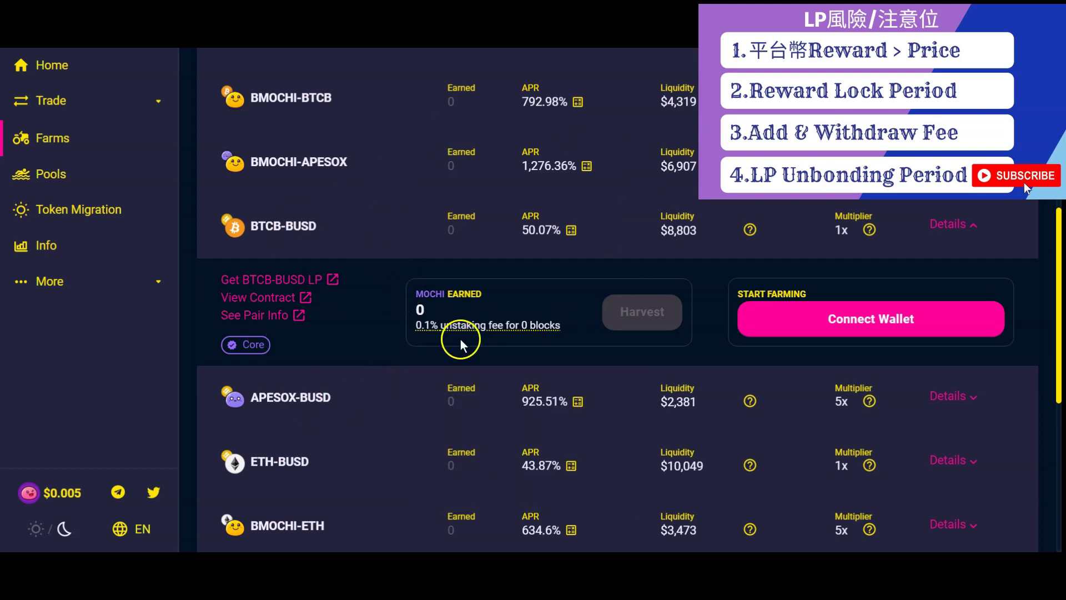
Show the unstaking fee schedule of the BTCB-BUSD farm and highlight the tier for more than 14 days.
{"action": "mouse_move", "coordinate": [458, 338]}
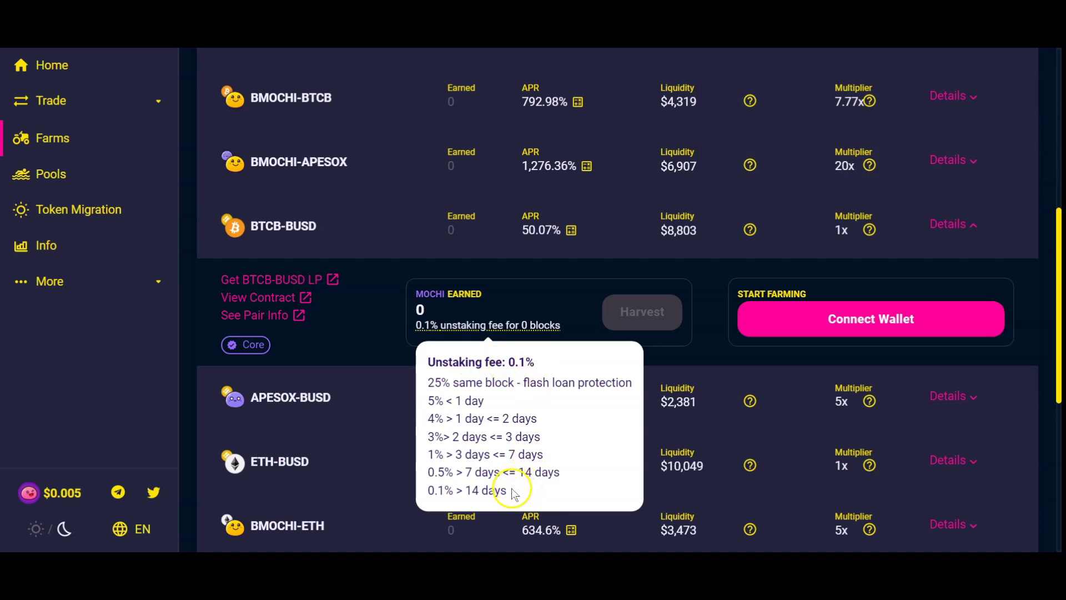
{"action": "left_click_drag", "start_coordinate": [508, 491], "coordinate": [432, 491]}
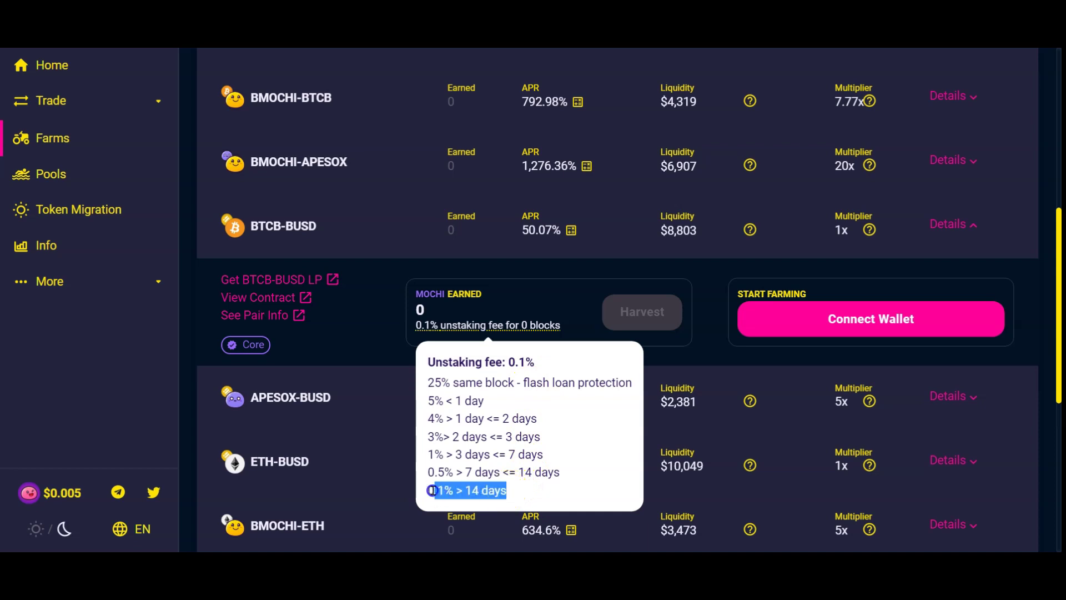
{"action": "left_click", "coordinate": [471, 487]}
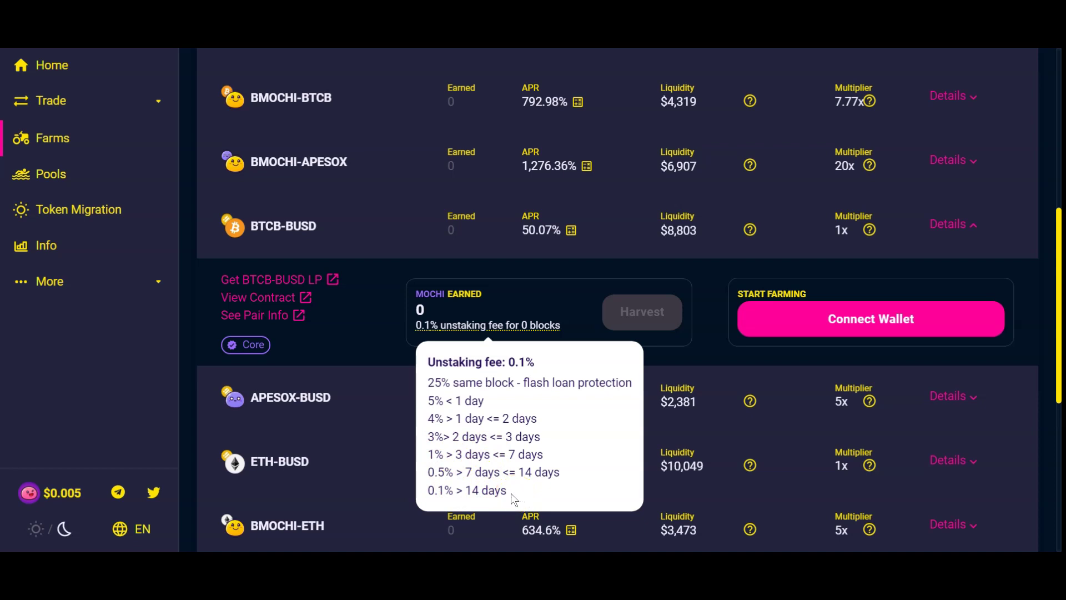
{"action": "left_click", "coordinate": [493, 491]}
{"action": "mouse_move", "coordinate": [748, 98]}
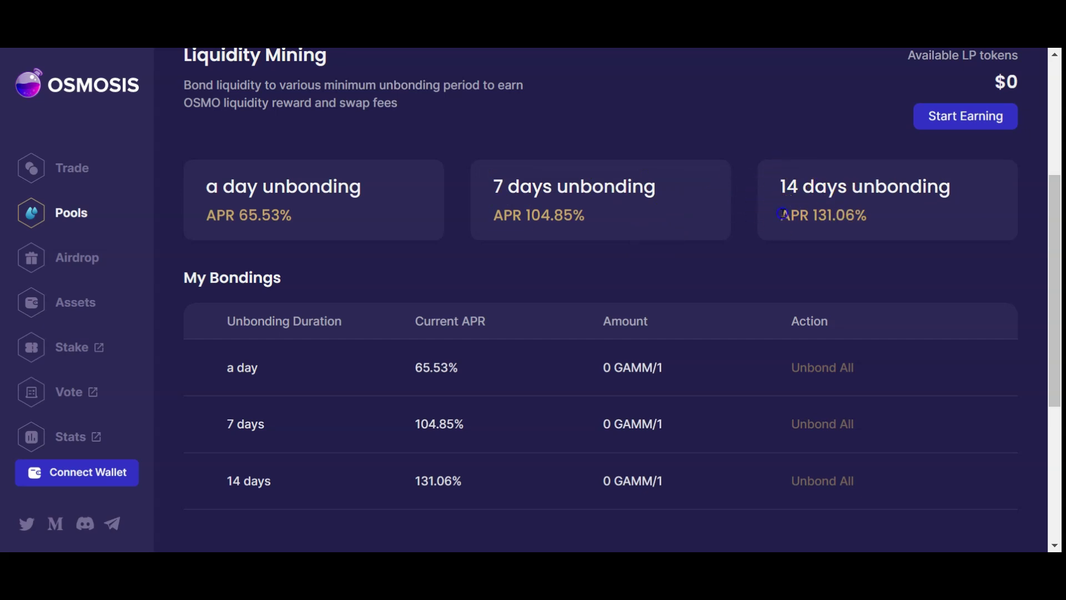
Highlight the APR and the title of the 14 days unbonding option in Osmosis's Liquidity Mining section.
{"action": "left_click_drag", "start_coordinate": [782, 213], "coordinate": [892, 227]}
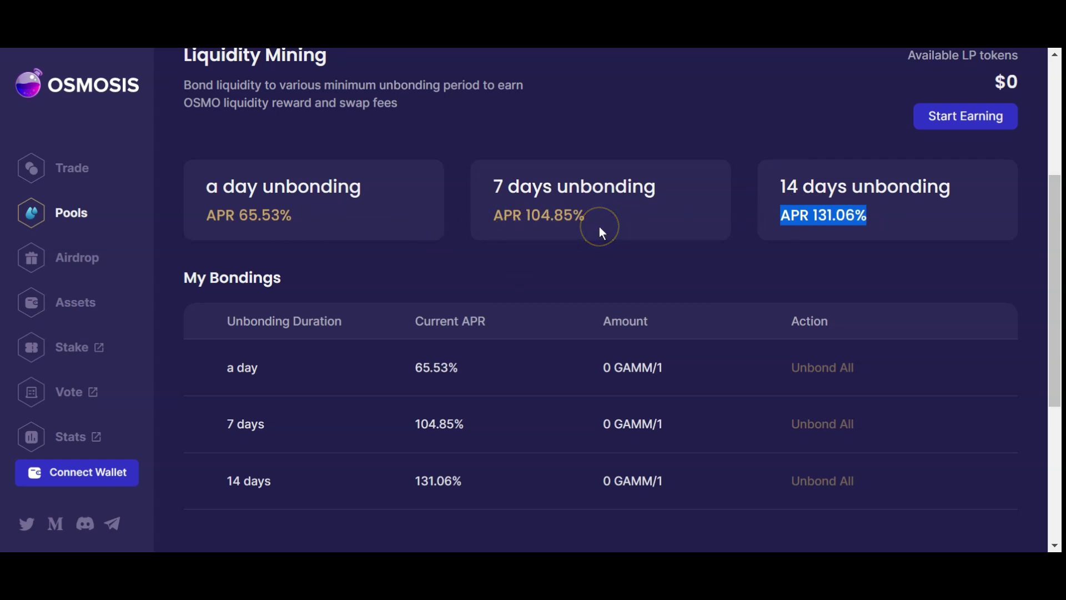
{"action": "left_click", "coordinate": [793, 226]}
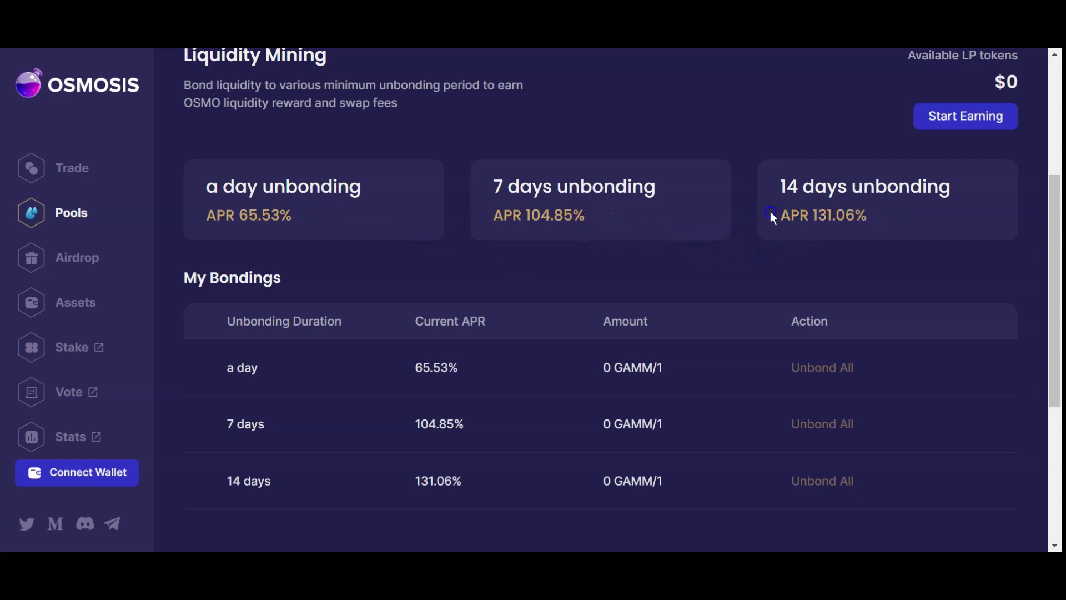
{"action": "left_click_drag", "start_coordinate": [773, 214], "coordinate": [892, 228]}
{"action": "left_click", "coordinate": [812, 172]}
{"action": "left_click_drag", "start_coordinate": [780, 186], "coordinate": [944, 193]}
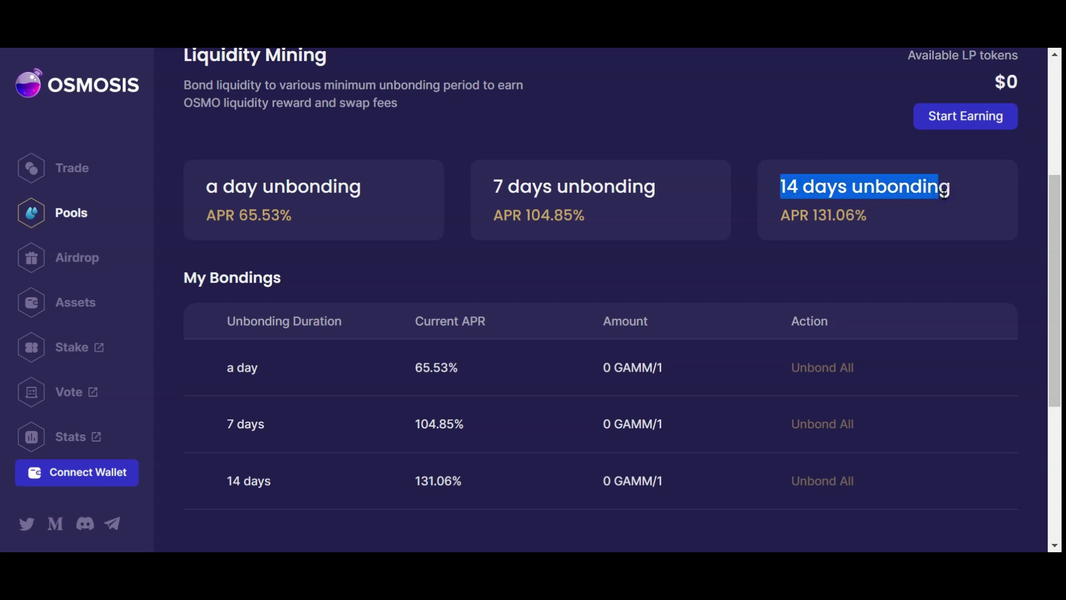
{"action": "left_click", "coordinate": [886, 221]}
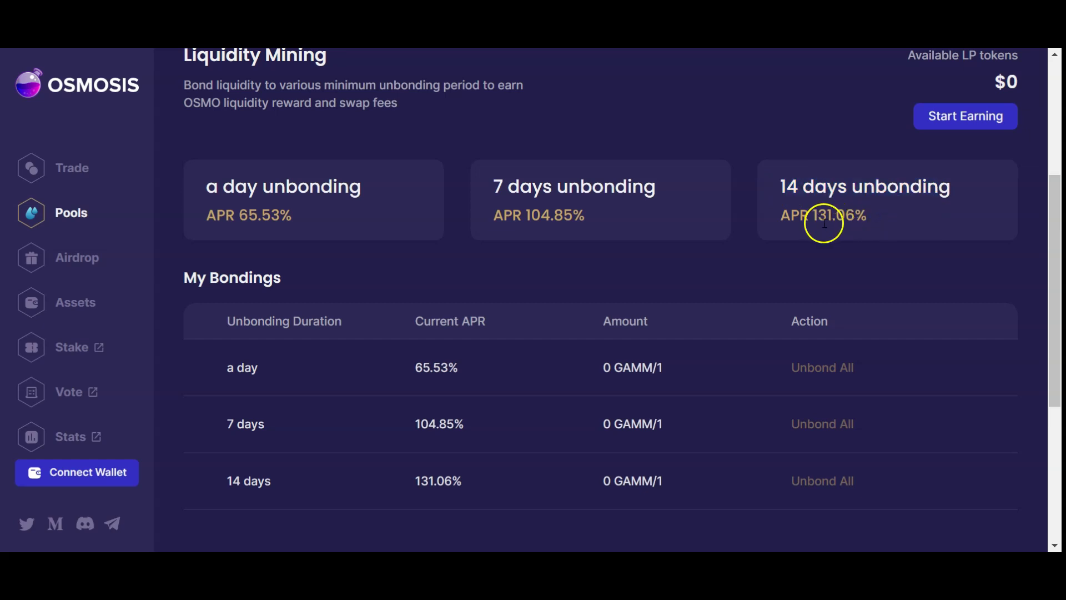
Highlight the 7 days unbonding and a day unbonding options on the Osmosis pool page.
{"action": "left_click_drag", "start_coordinate": [493, 187], "coordinate": [613, 186]}
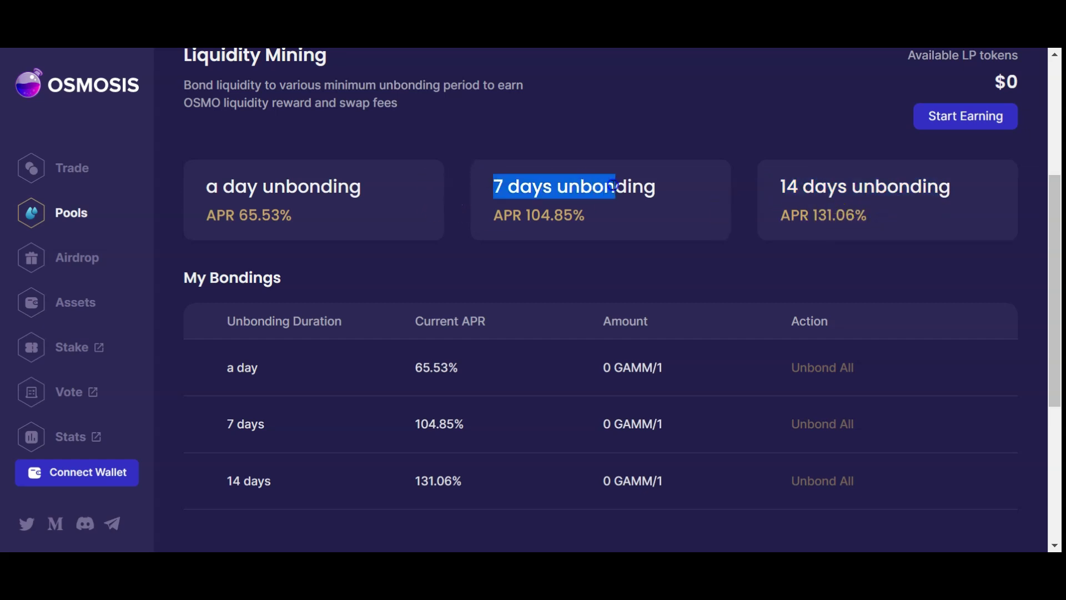
{"action": "left_click_drag", "start_coordinate": [205, 189], "coordinate": [368, 199]}
{"action": "left_click", "coordinate": [368, 198]}
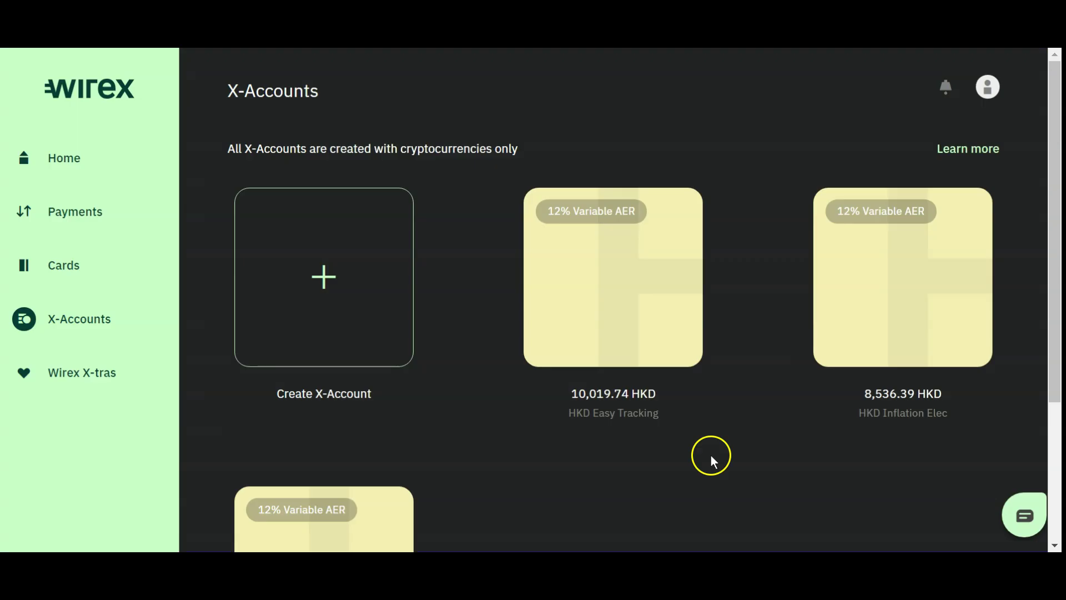
Look through the Wirex X-Accounts overview, including the HKD Easy Tracking, HKD Inflation Elec and HKD Saving Demo accounts.
{"action": "scroll", "coordinate": [711, 456], "scroll_direction": "down", "scroll_amount": 1}
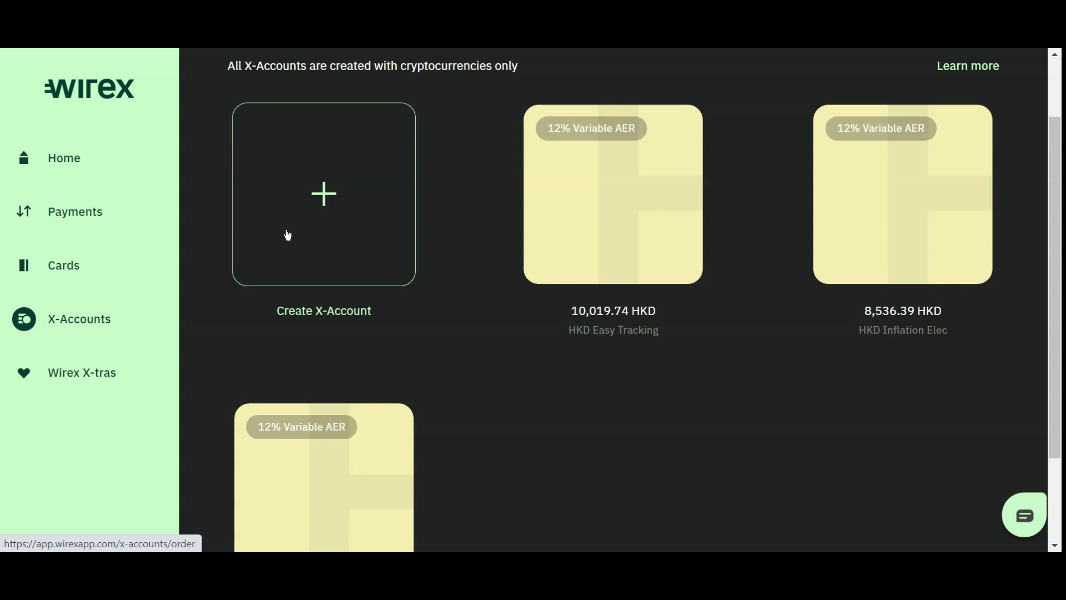
{"action": "left_click", "coordinate": [669, 474]}
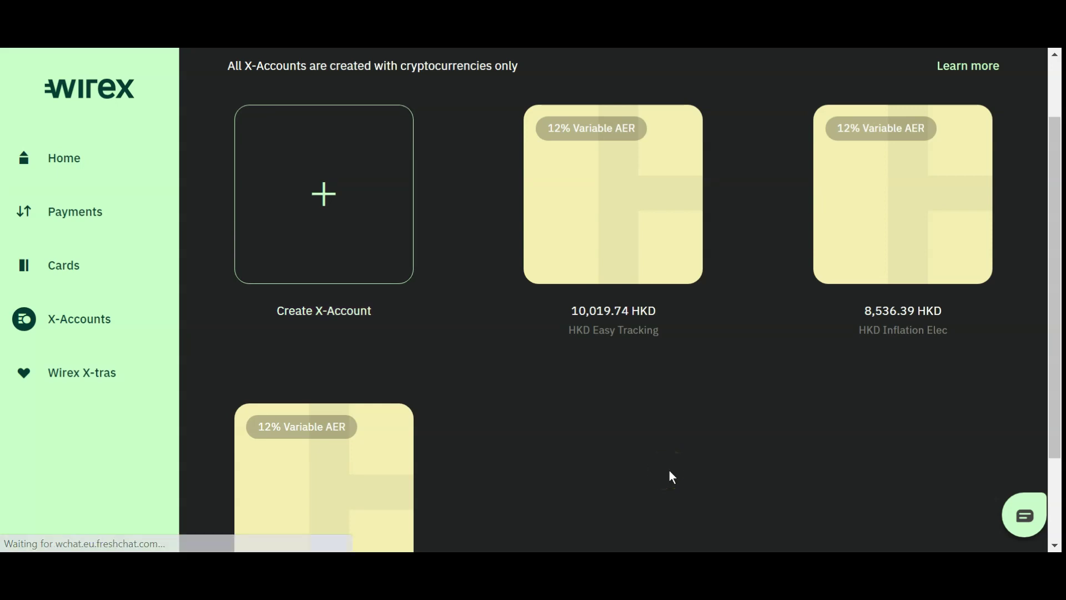
{"action": "scroll", "coordinate": [654, 458], "scroll_direction": "down", "scroll_amount": 2}
{"action": "scroll", "coordinate": [426, 463], "scroll_direction": "down", "scroll_amount": 1}
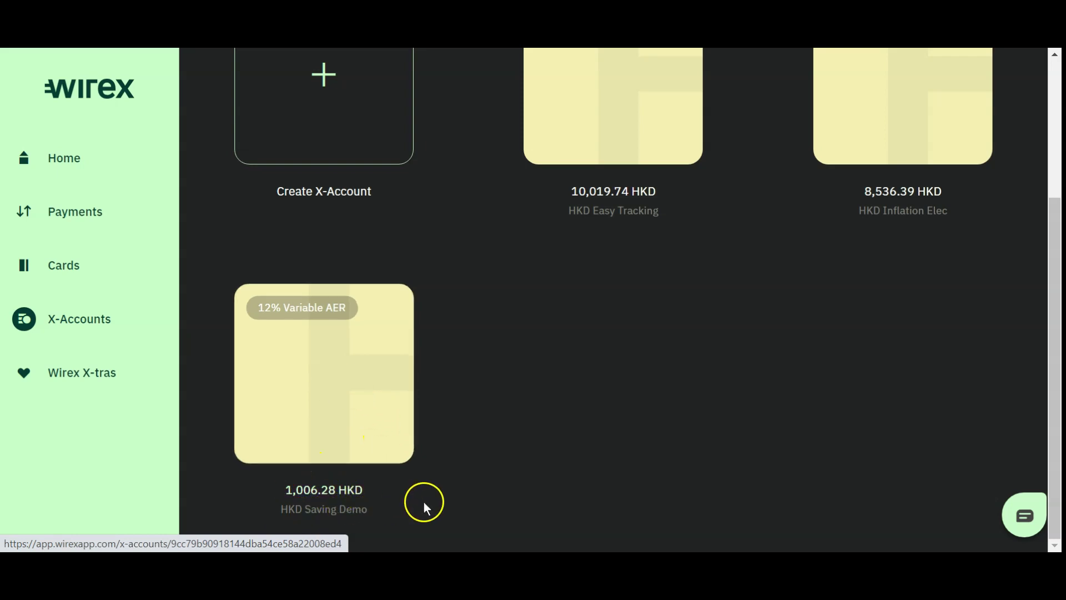
{"action": "scroll", "coordinate": [428, 497], "scroll_direction": "up", "scroll_amount": 2}
{"action": "scroll", "coordinate": [615, 398], "scroll_direction": "up", "scroll_amount": 2}
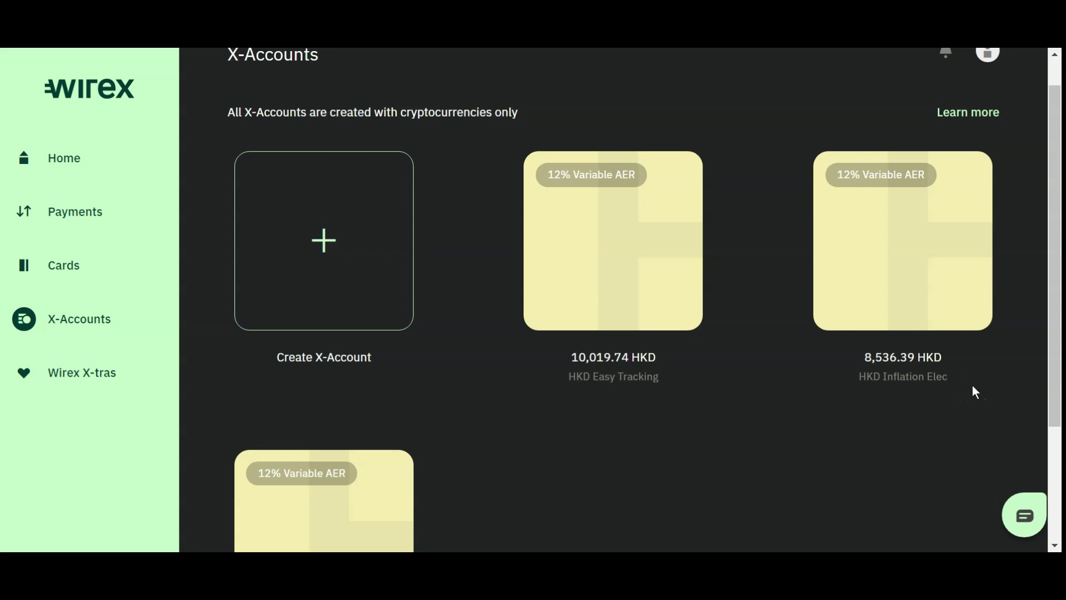
{"action": "left_click", "coordinate": [845, 327]}
{"action": "scroll", "coordinate": [703, 462], "scroll_direction": "down", "scroll_amount": 3}
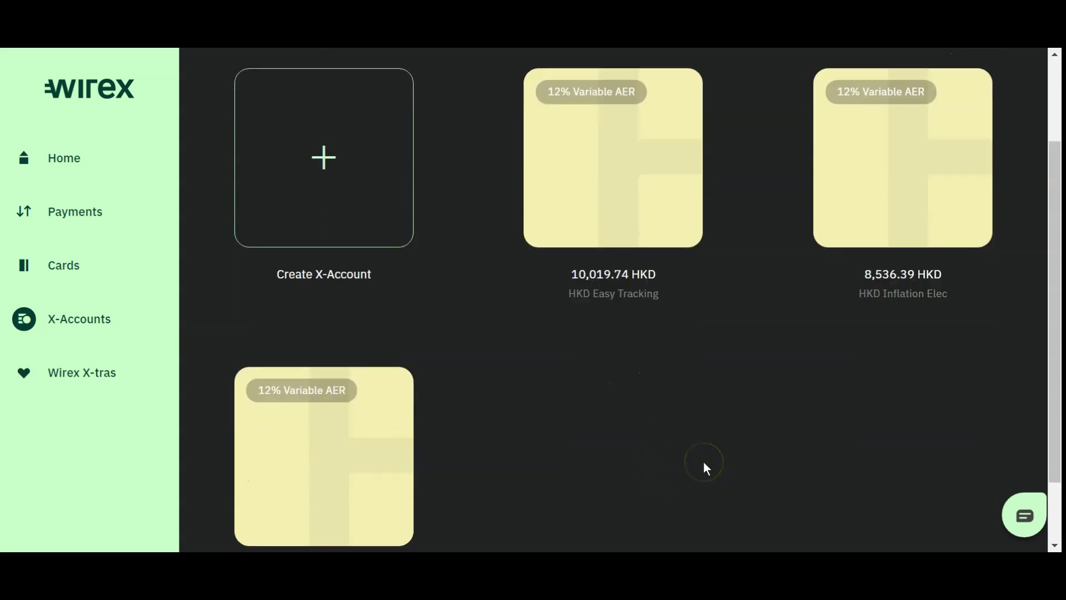
{"action": "scroll", "coordinate": [718, 467], "scroll_direction": "down", "scroll_amount": 3}
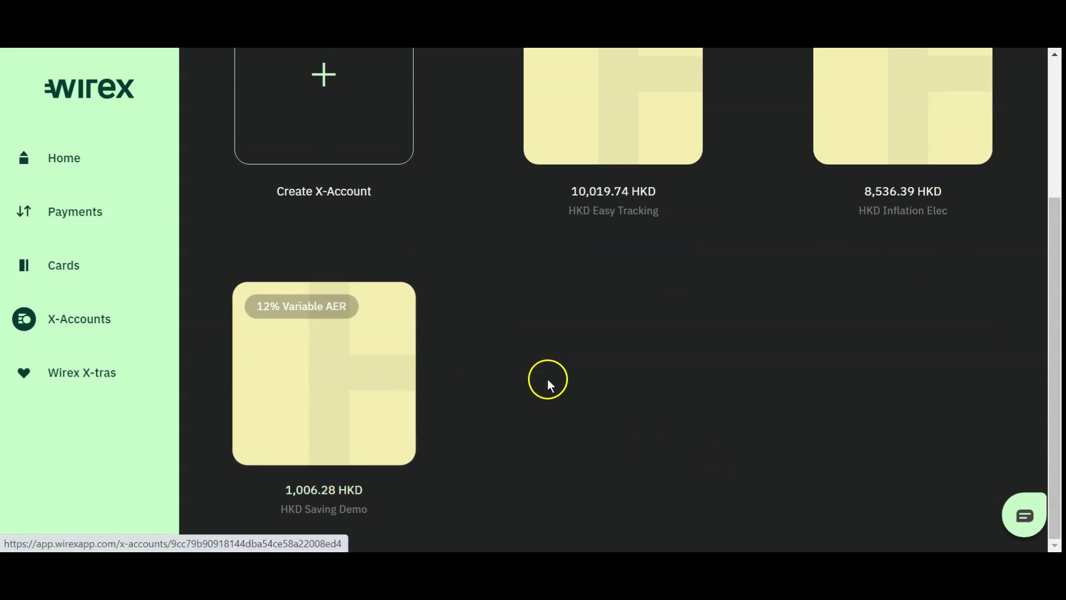
Open the HKD Saving Demo X-Account and review its Recent Activity from the 3 November 2021 deposit up to today's earnings.
{"action": "left_click", "coordinate": [311, 416]}
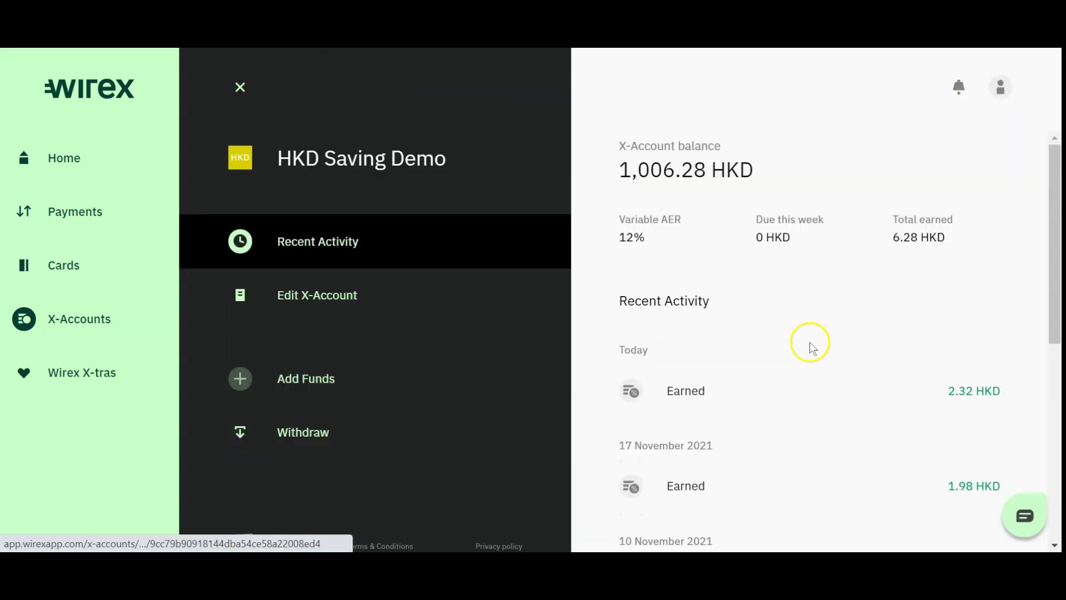
{"action": "scroll", "coordinate": [816, 369], "scroll_direction": "down", "scroll_amount": 6}
{"action": "scroll", "coordinate": [812, 399], "scroll_direction": "down", "scroll_amount": 2}
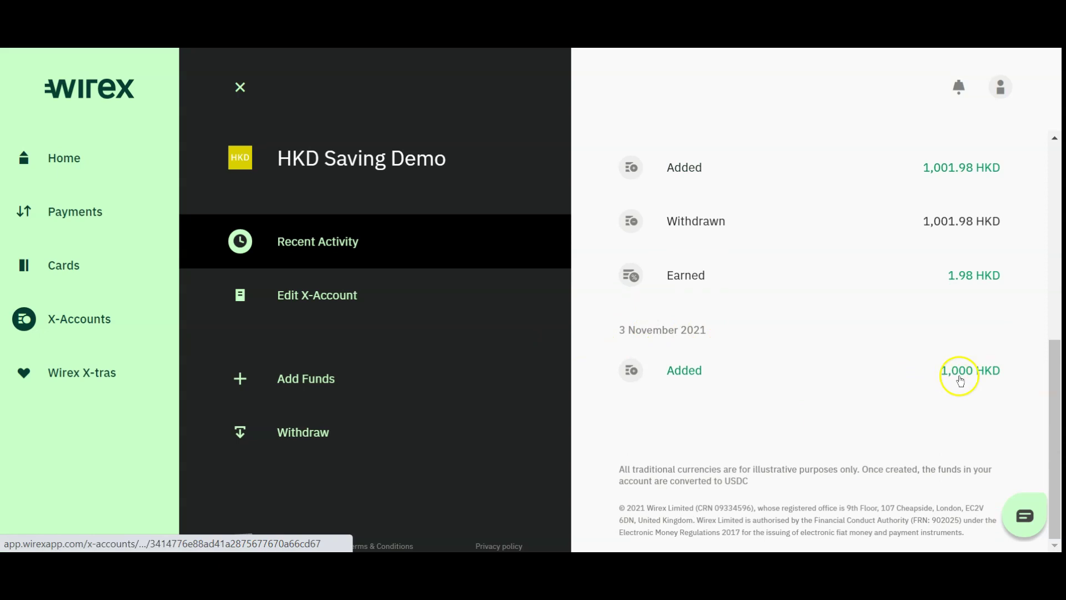
{"action": "scroll", "coordinate": [933, 403], "scroll_direction": "up", "scroll_amount": 1}
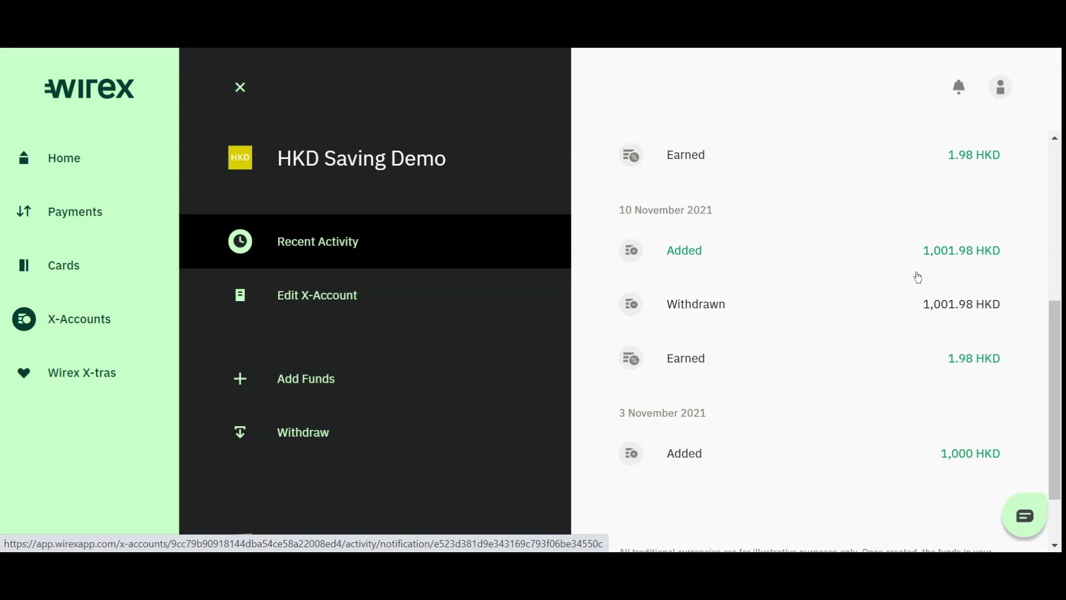
{"action": "scroll", "coordinate": [911, 280], "scroll_direction": "up", "scroll_amount": 2}
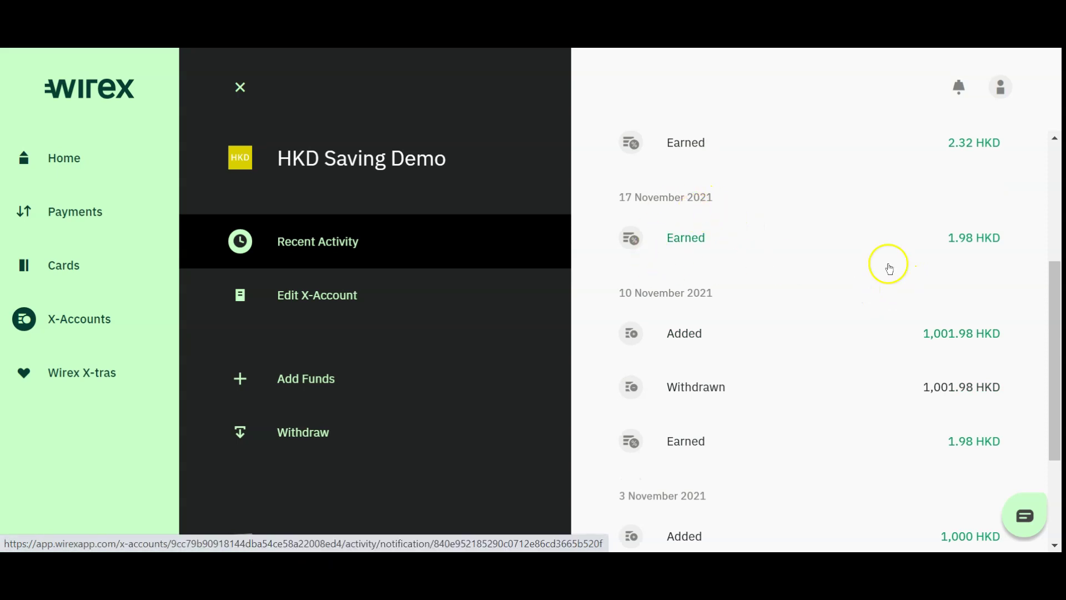
{"action": "scroll", "coordinate": [939, 277], "scroll_direction": "up", "scroll_amount": 2}
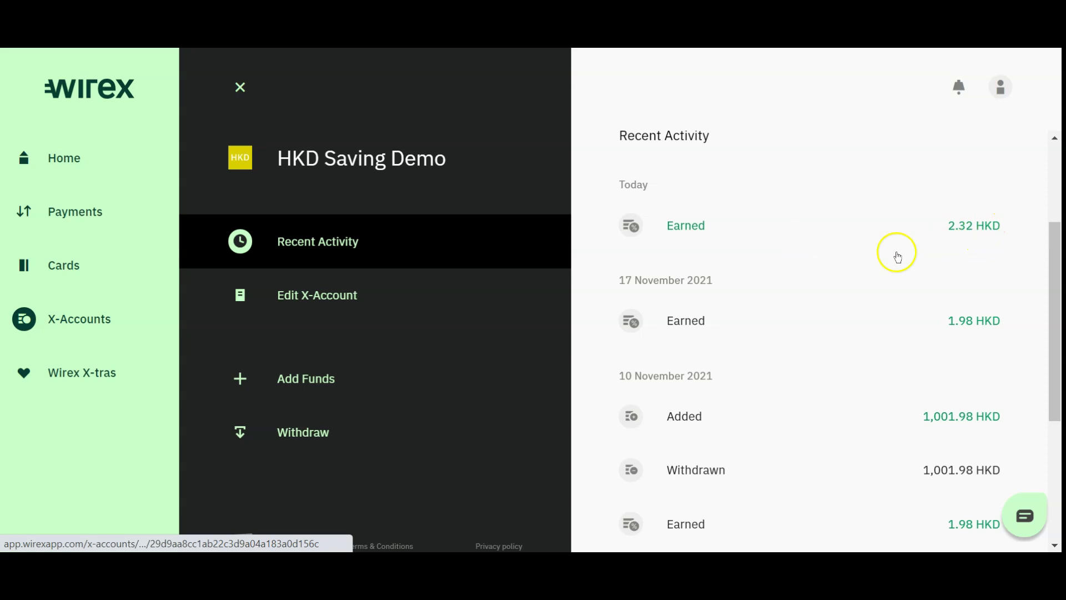
{"action": "scroll", "coordinate": [895, 252], "scroll_direction": "up", "scroll_amount": 3}
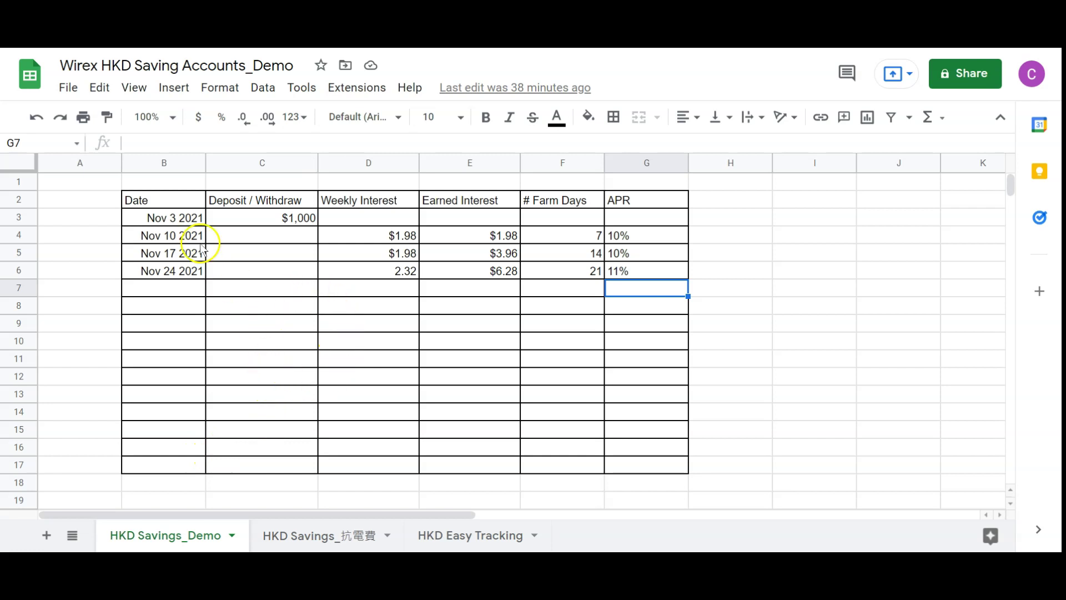
In the Wirex HKD Saving Accounts_Demo spreadsheet, highlight the Nov 3 deposit, then the Nov 10 date, farm days and weekly interest.
{"action": "left_click", "coordinate": [185, 222]}
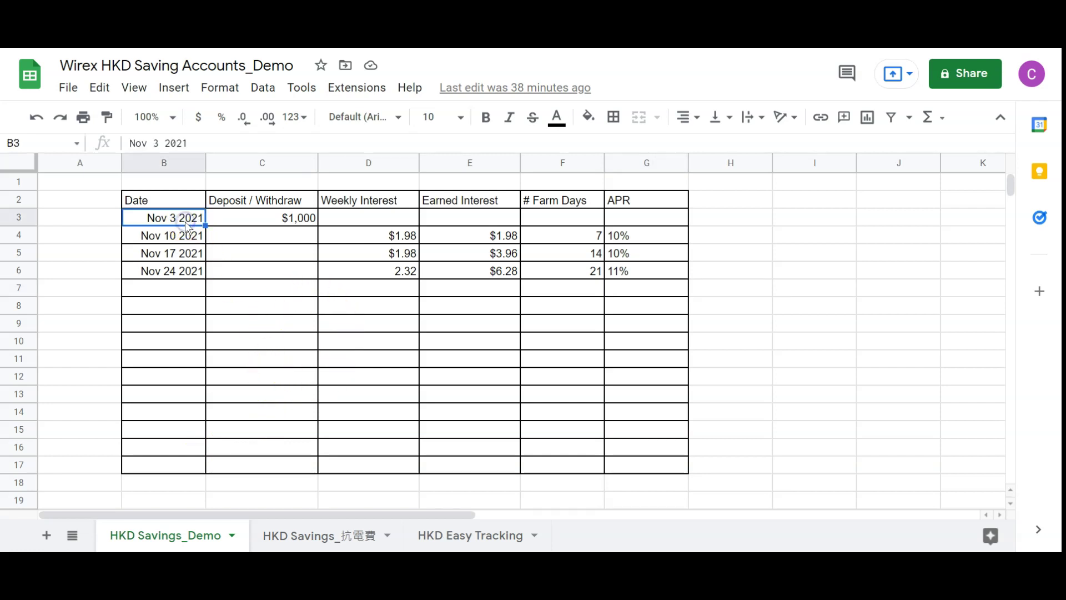
{"action": "left_click", "coordinate": [251, 222]}
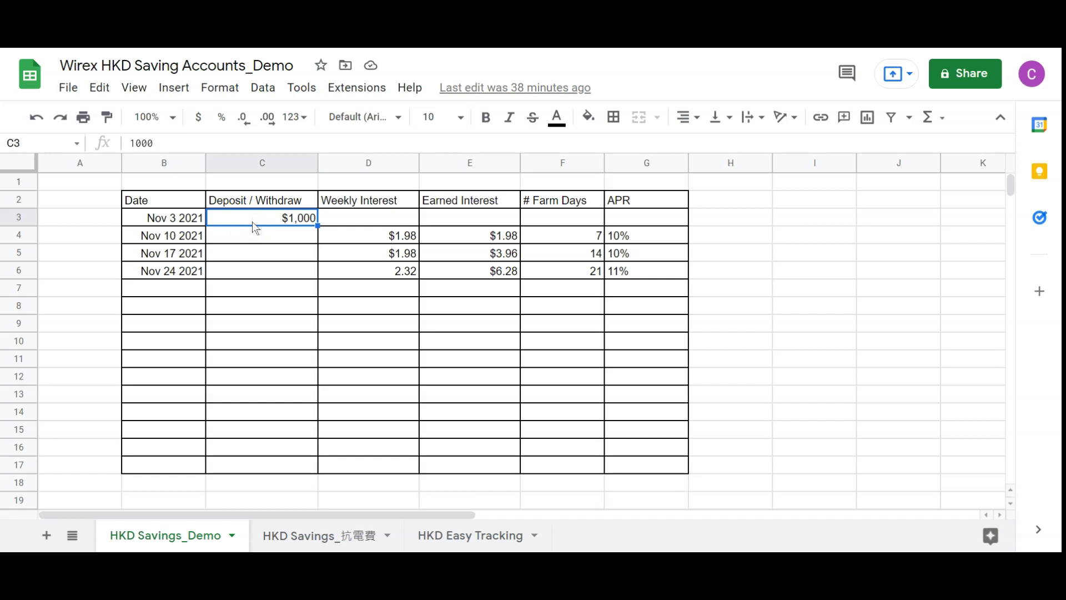
{"action": "left_click", "coordinate": [157, 242]}
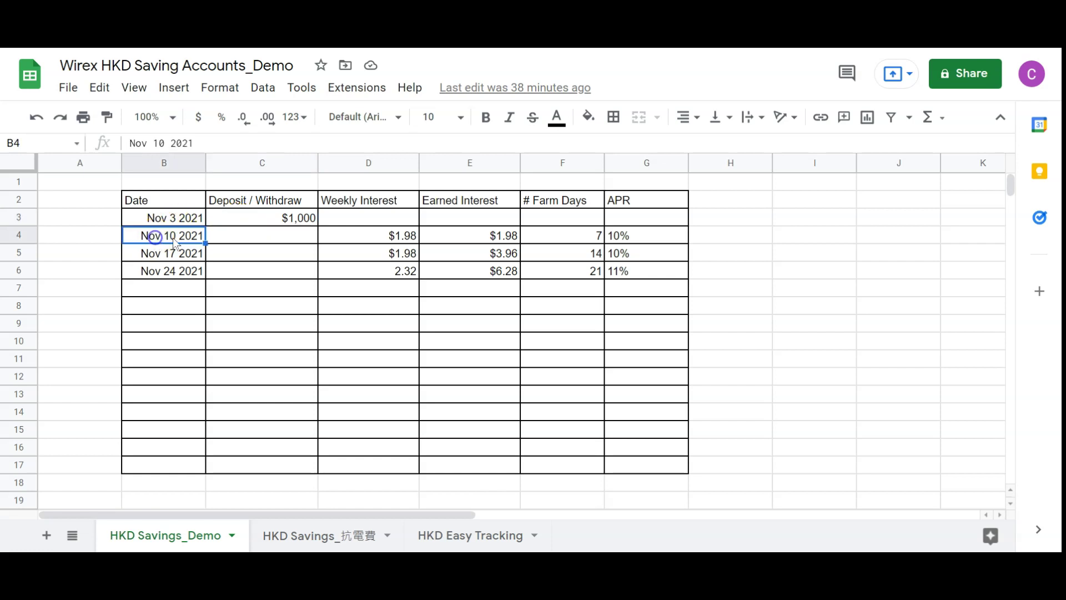
{"action": "left_click", "coordinate": [553, 237]}
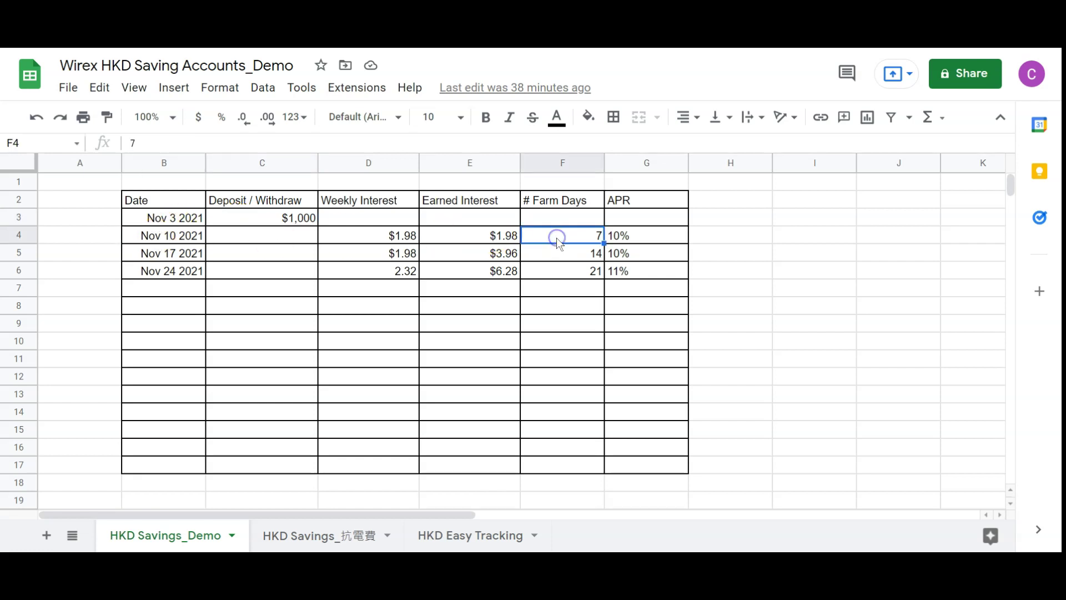
{"action": "left_click", "coordinate": [382, 239]}
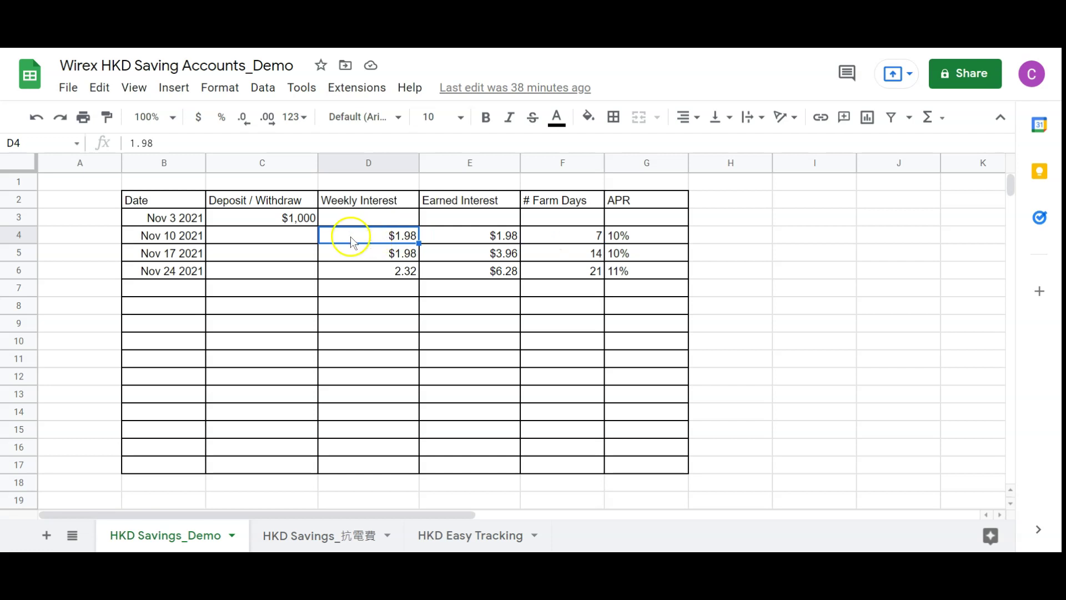
Highlight the Nov 17 2021 row's date, farm days, weekly interest and earned interest cells one by one.
{"action": "left_click", "coordinate": [169, 258]}
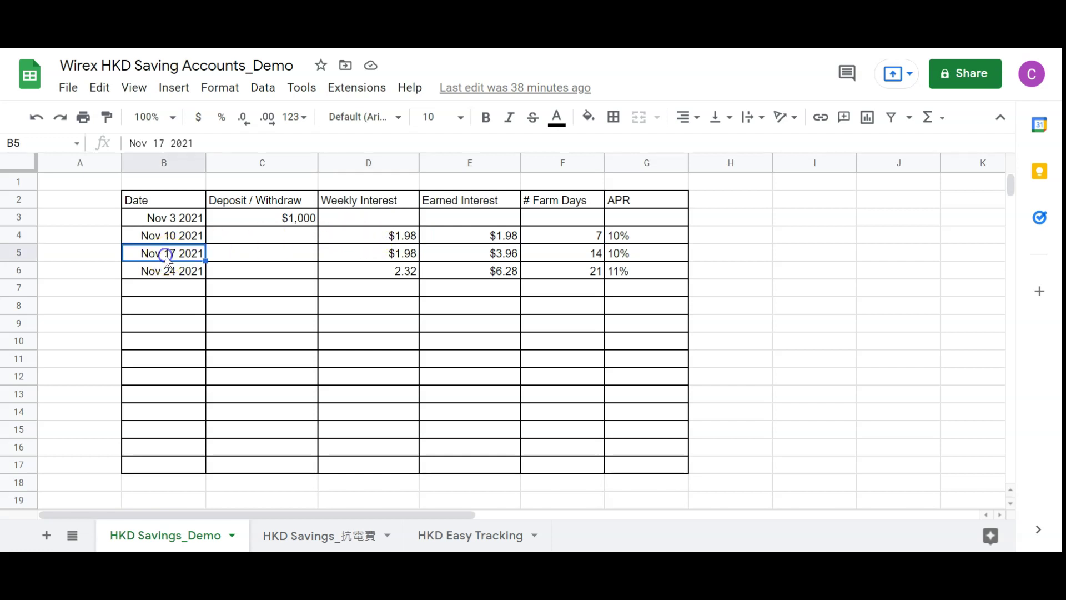
{"action": "left_click", "coordinate": [564, 253]}
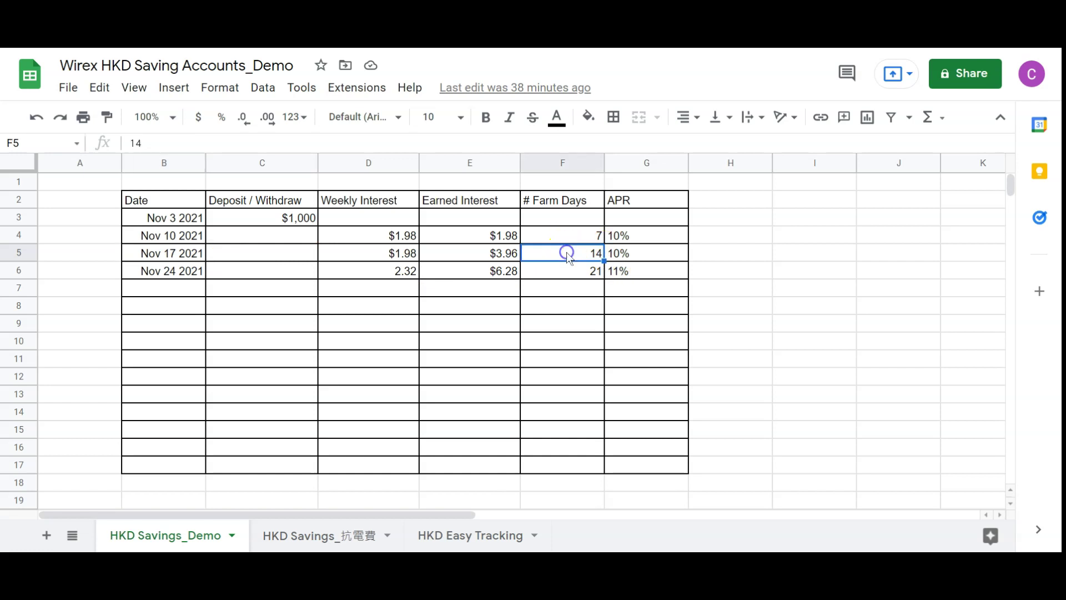
{"action": "left_click", "coordinate": [390, 255]}
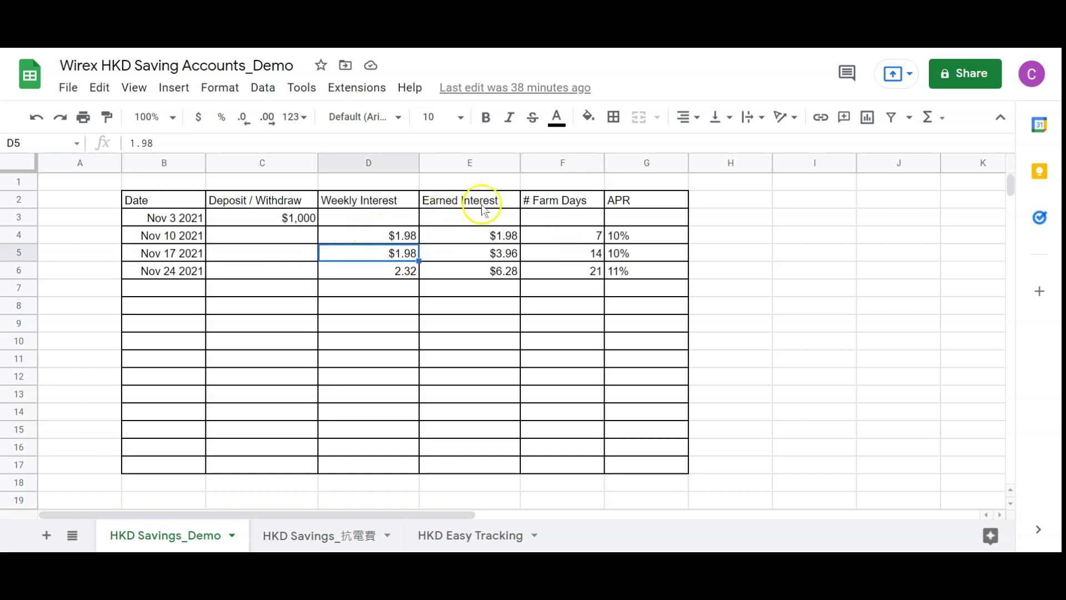
{"action": "left_click", "coordinate": [483, 257]}
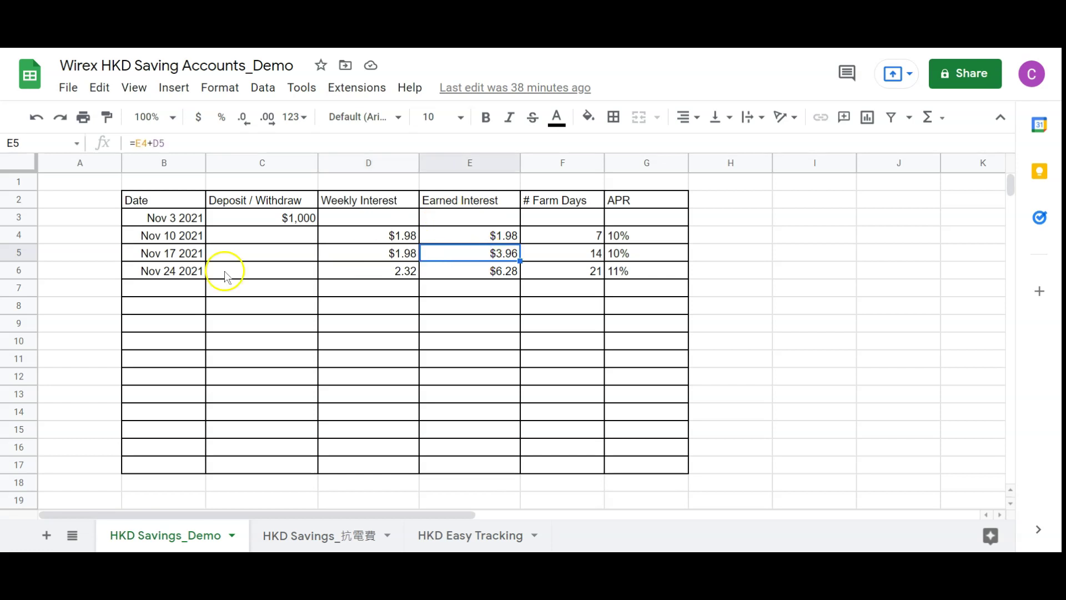
Highlight the Nov 24 2021 date, farm days, weekly interest and earned interest, pointing back to the initial deposit.
{"action": "left_click", "coordinate": [182, 272]}
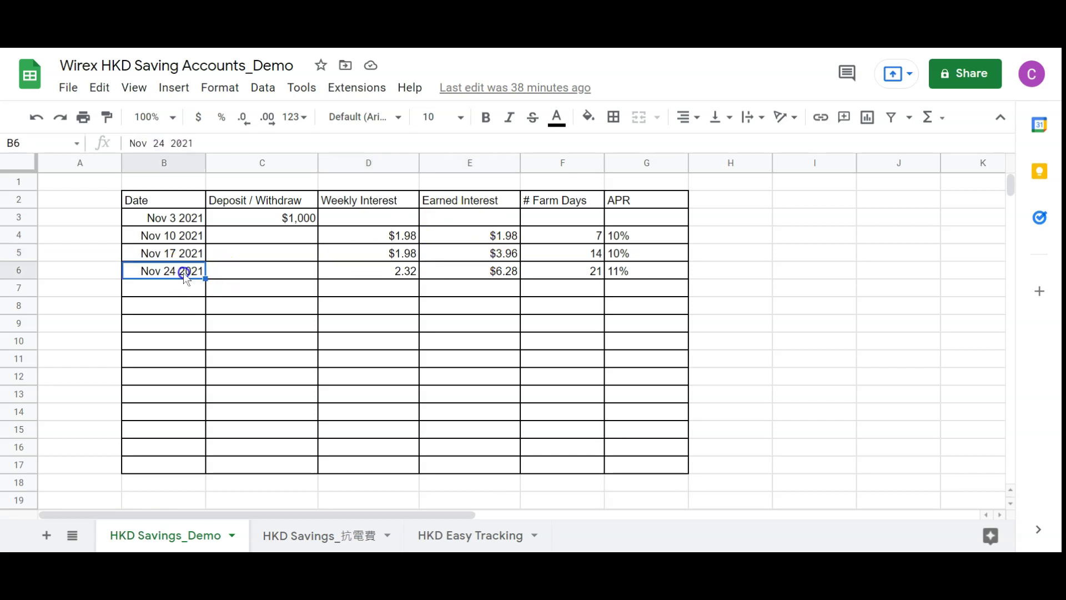
{"action": "left_click", "coordinate": [557, 271]}
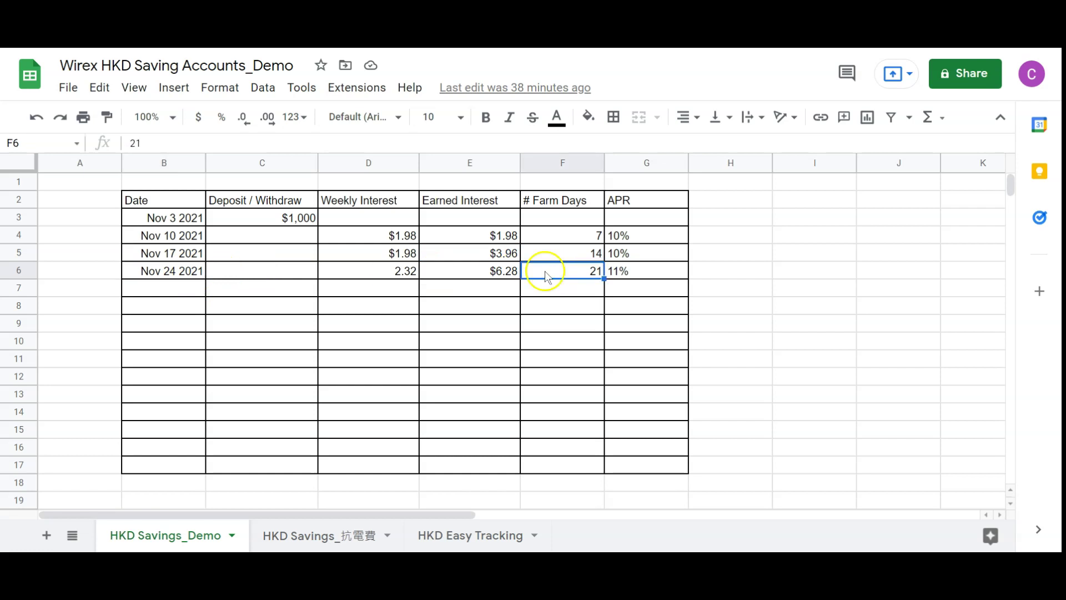
{"action": "left_click", "coordinate": [293, 218]}
{"action": "left_click", "coordinate": [555, 276]}
{"action": "left_click", "coordinate": [397, 281]}
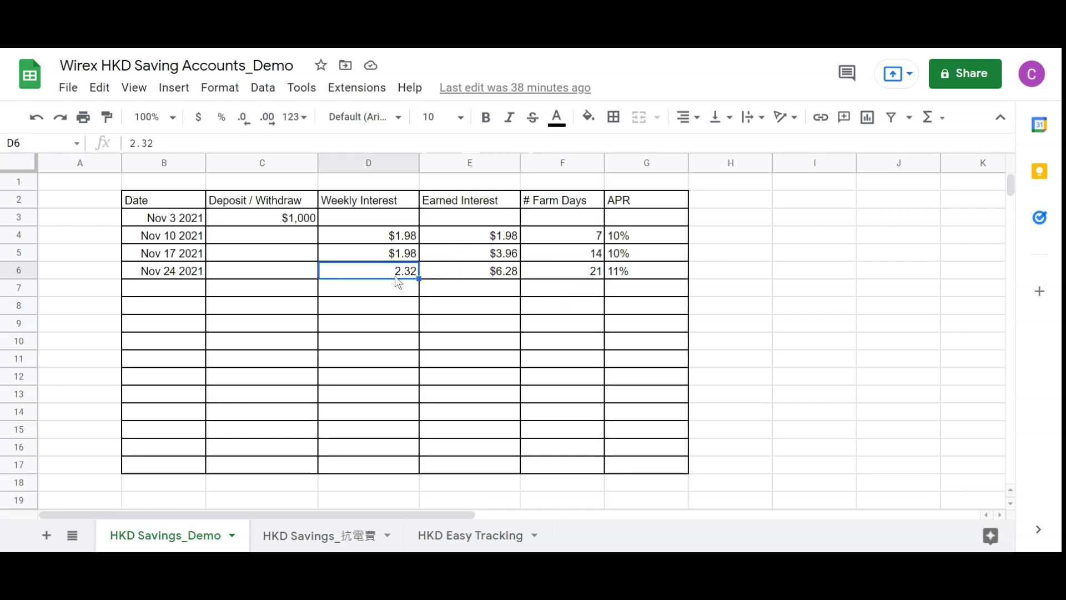
{"action": "left_click", "coordinate": [465, 280]}
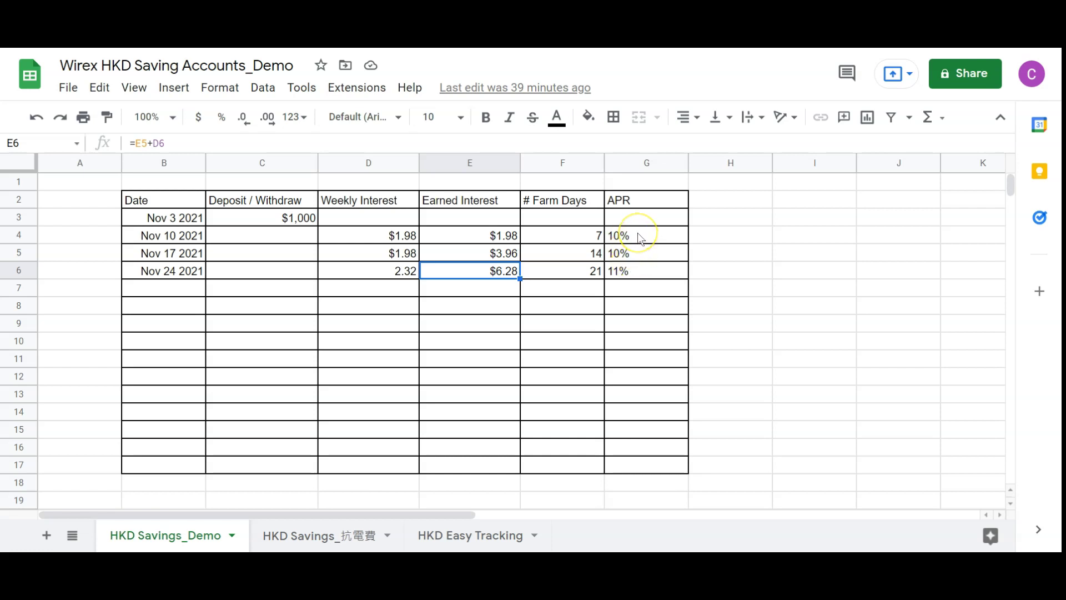
Show the APR formula of the Nov 24 2021 row with its referenced cells, leaving the formula as it is.
{"action": "left_click", "coordinate": [626, 276]}
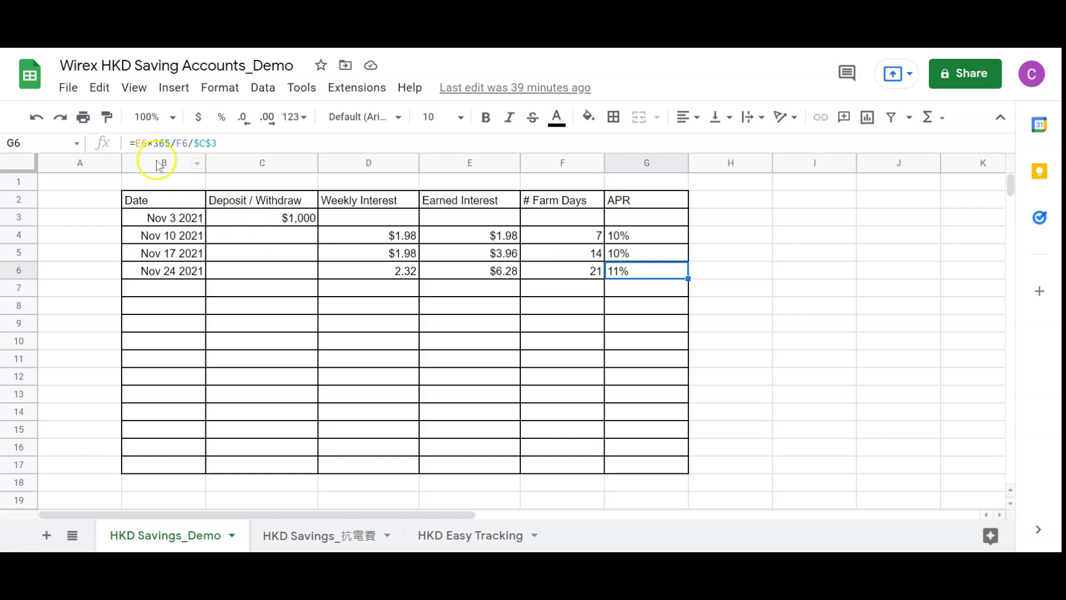
{"action": "left_click", "coordinate": [221, 142]}
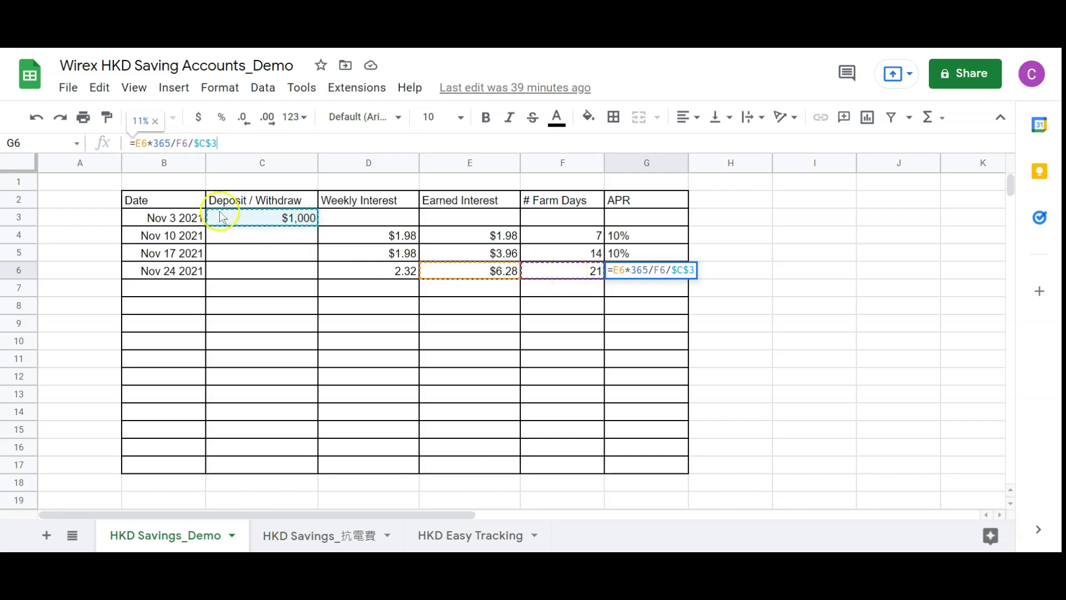
{"action": "left_click", "coordinate": [478, 333]}
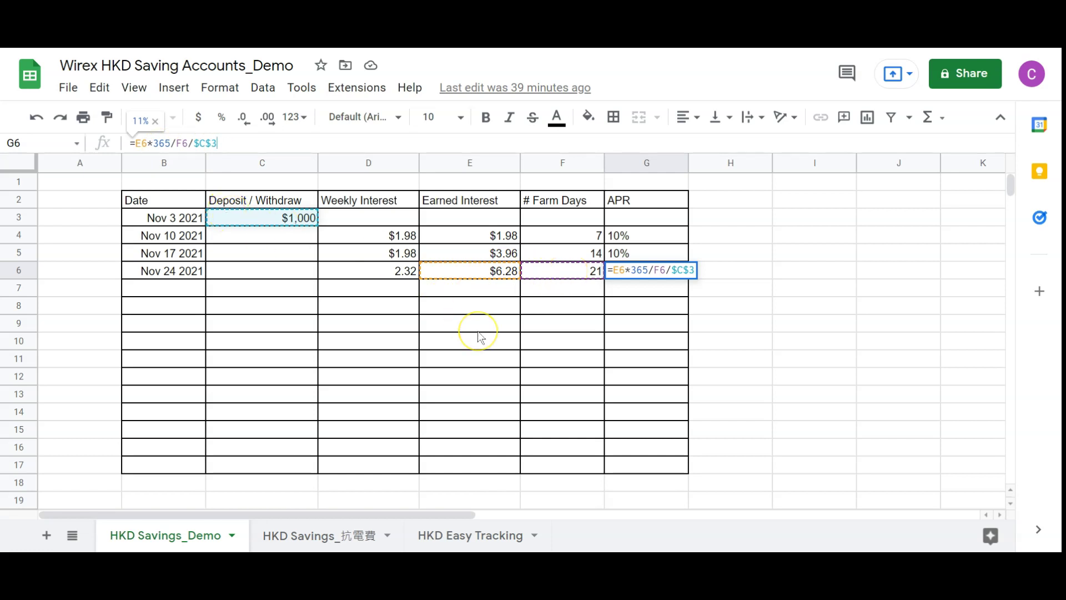
{"action": "key", "text": "Return"}
{"action": "key", "text": "Up"}
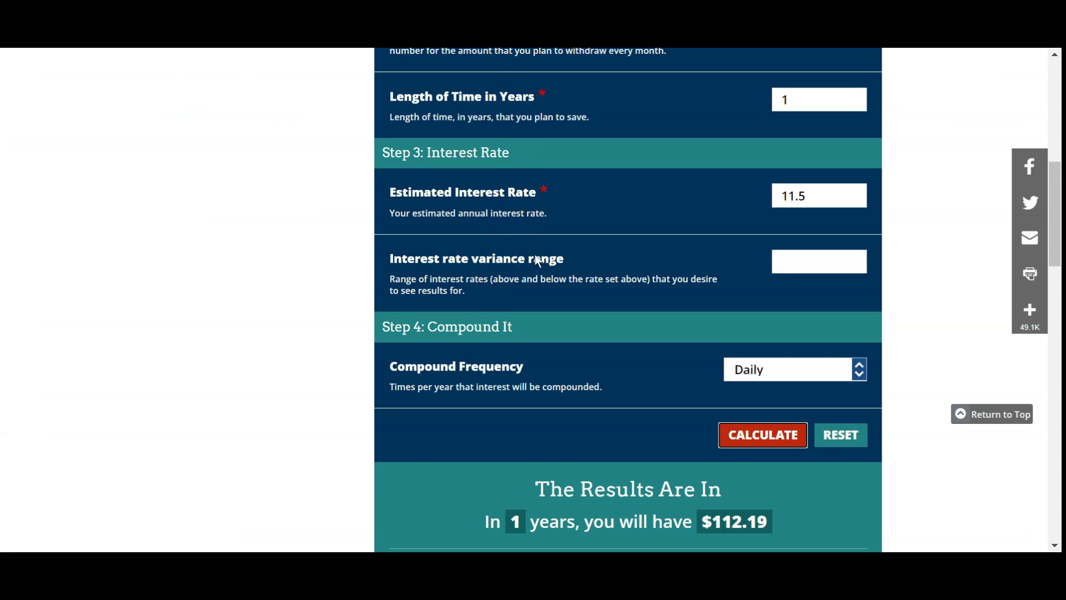
In the Compound Interest Calculator, calculate the growth of a $100 initial investment over 1 year at 11.5% with Daily compounding.
{"action": "scroll", "coordinate": [542, 288], "scroll_direction": "up", "scroll_amount": 5}
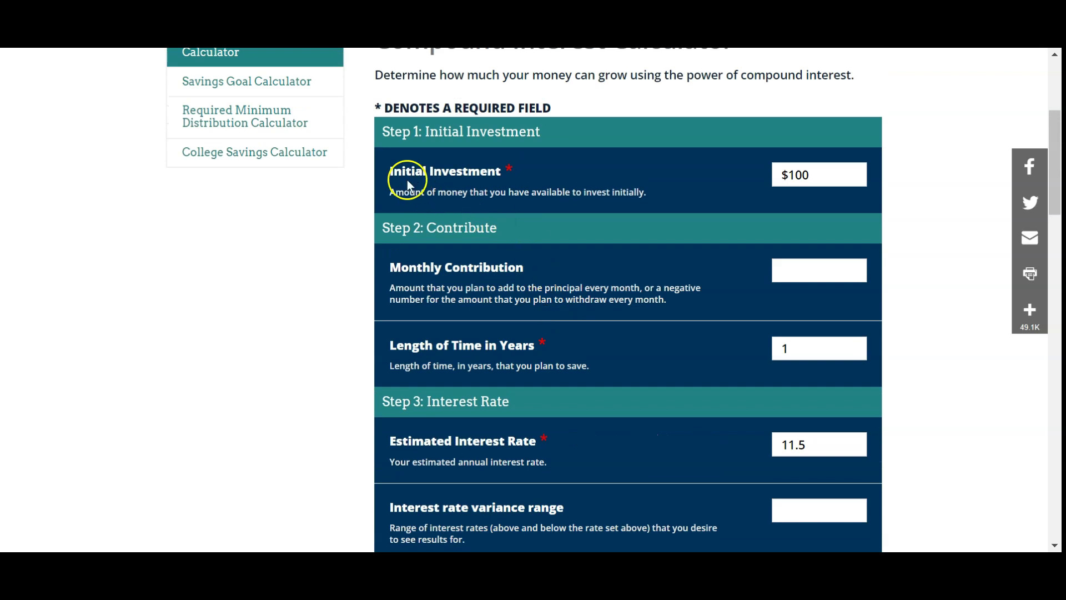
{"action": "left_click", "coordinate": [799, 175]}
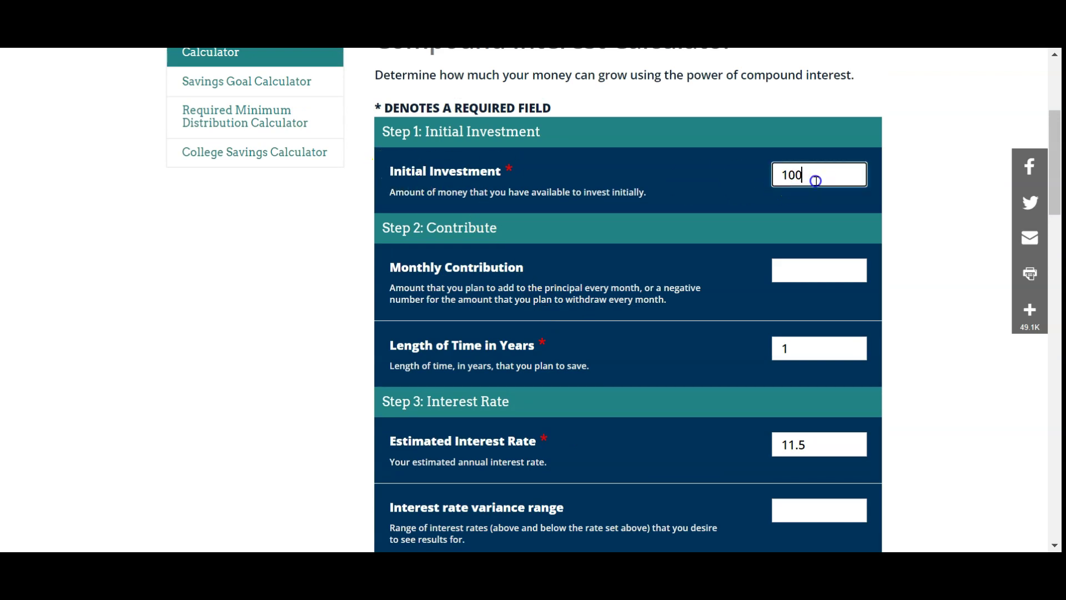
{"action": "scroll", "coordinate": [711, 305], "scroll_direction": "down", "scroll_amount": 2}
{"action": "left_click", "coordinate": [836, 266]}
{"action": "scroll", "coordinate": [798, 344], "scroll_direction": "down", "scroll_amount": 3}
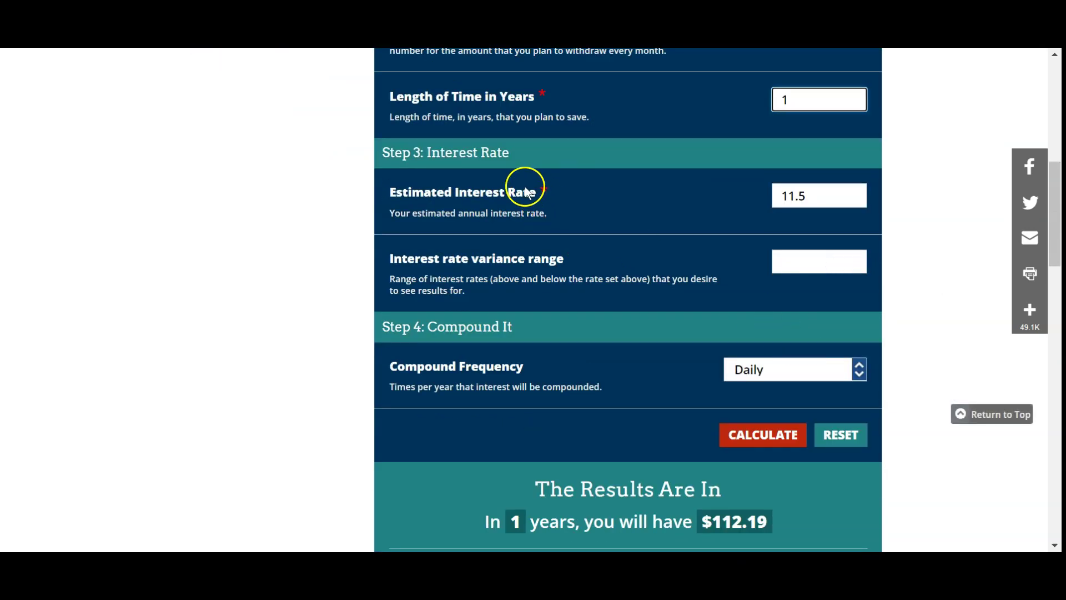
{"action": "left_click", "coordinate": [825, 196]}
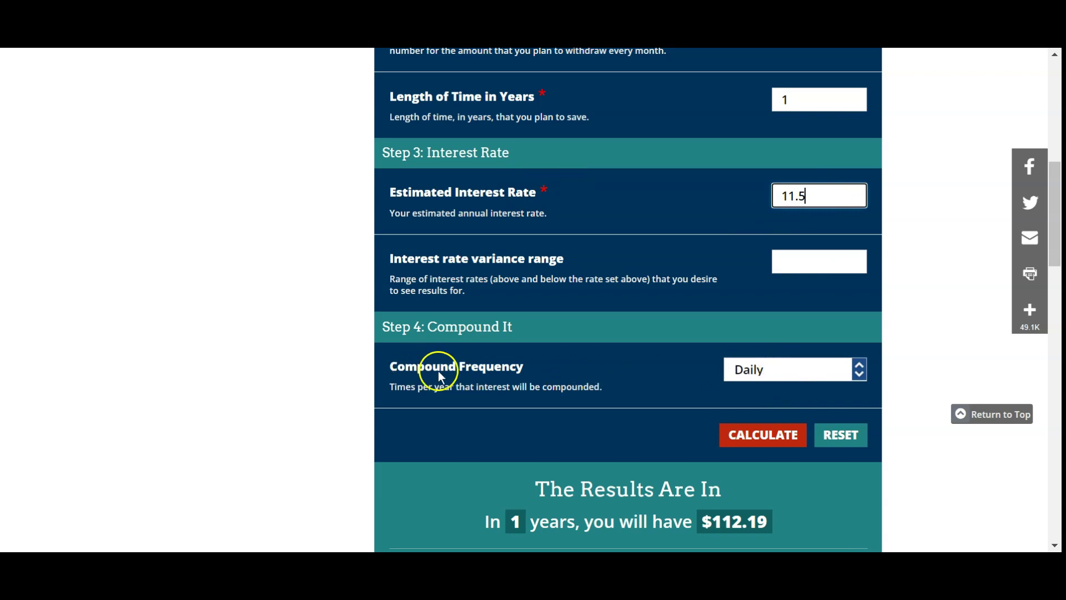
{"action": "left_click", "coordinate": [859, 373]}
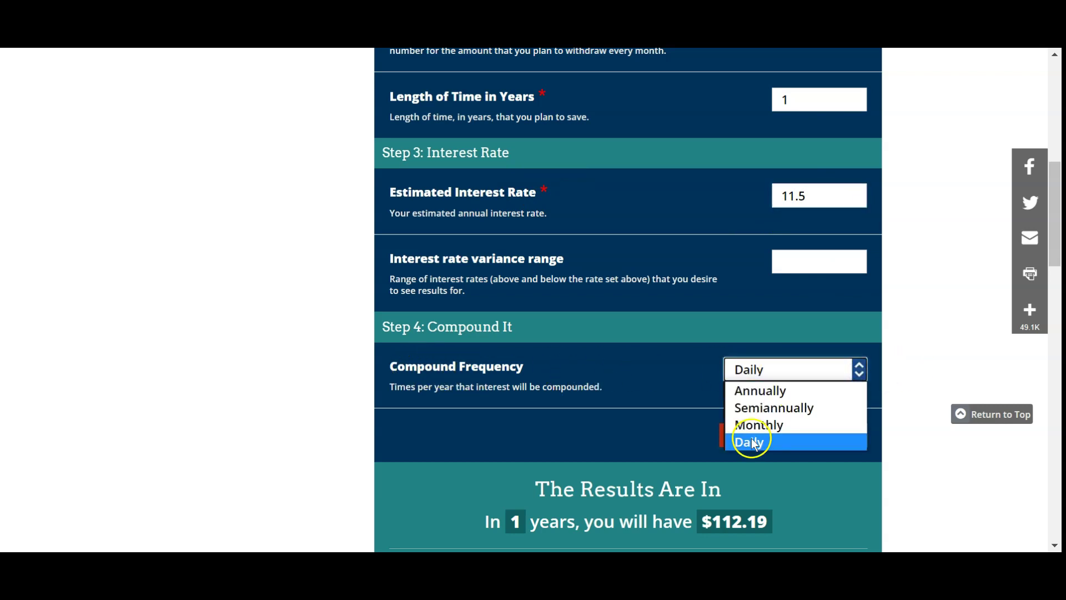
{"action": "left_click", "coordinate": [788, 371]}
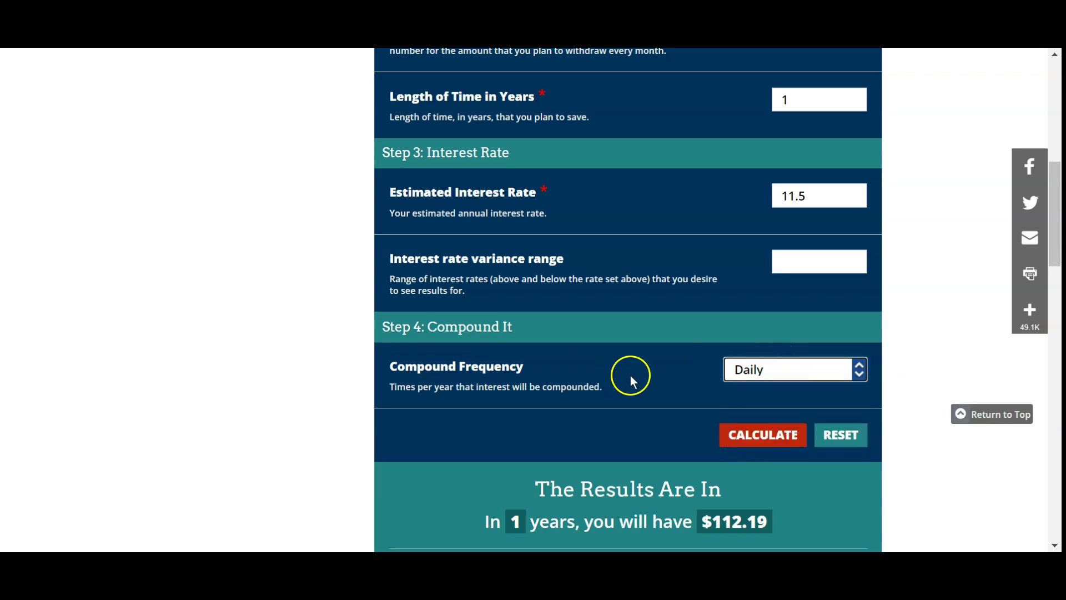
{"action": "left_click", "coordinate": [762, 436]}
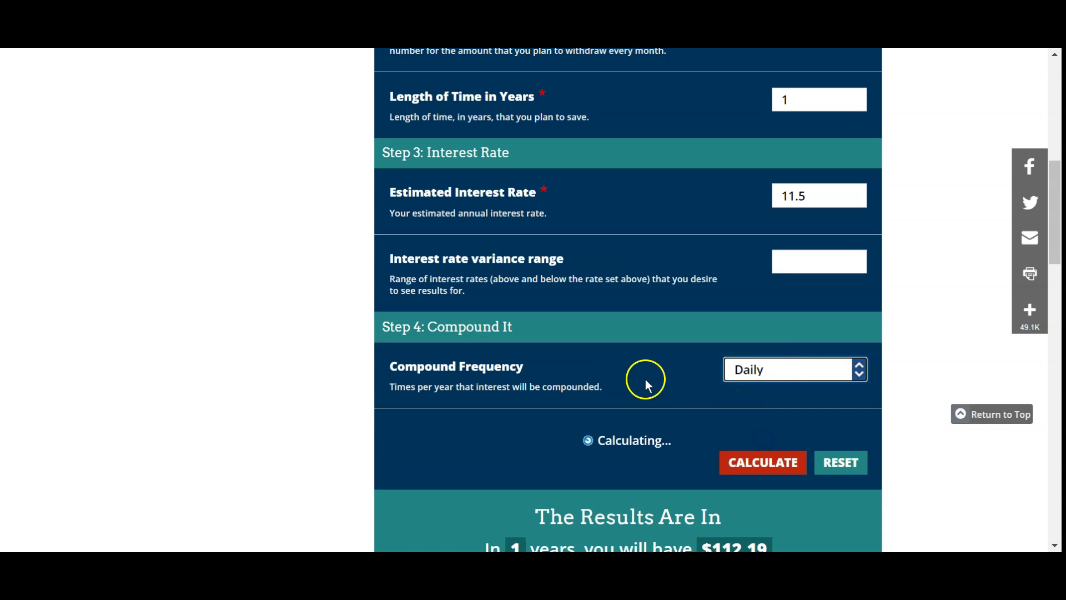
Review the calculated one-year savings result against the interest rate, compound frequency and initial investment entered in the calculator.
{"action": "scroll", "coordinate": [698, 362], "scroll_direction": "up", "scroll_amount": 2}
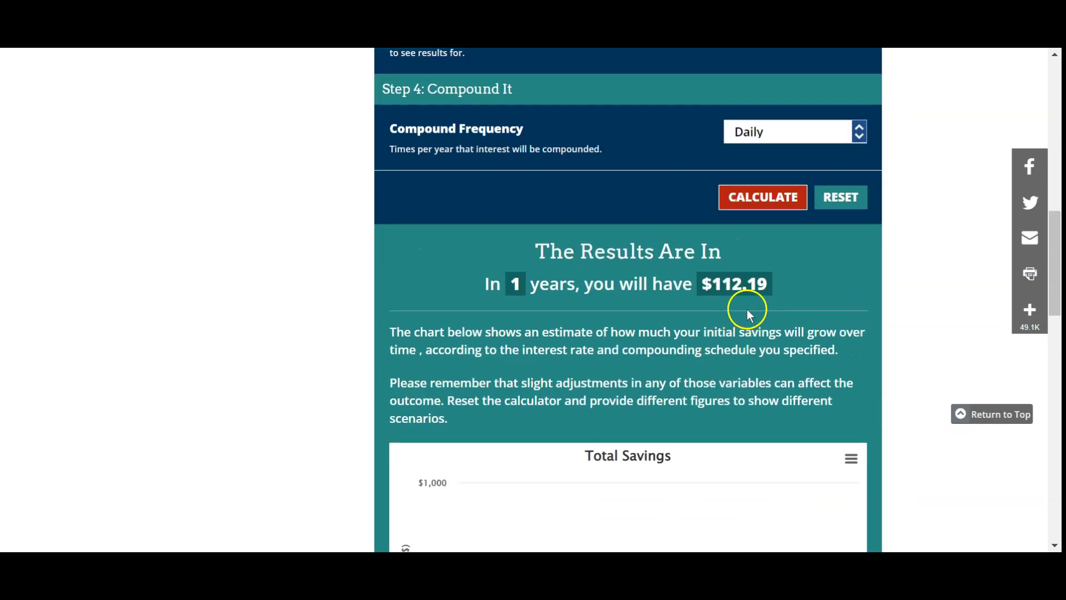
{"action": "scroll", "coordinate": [733, 334], "scroll_direction": "up", "scroll_amount": 1}
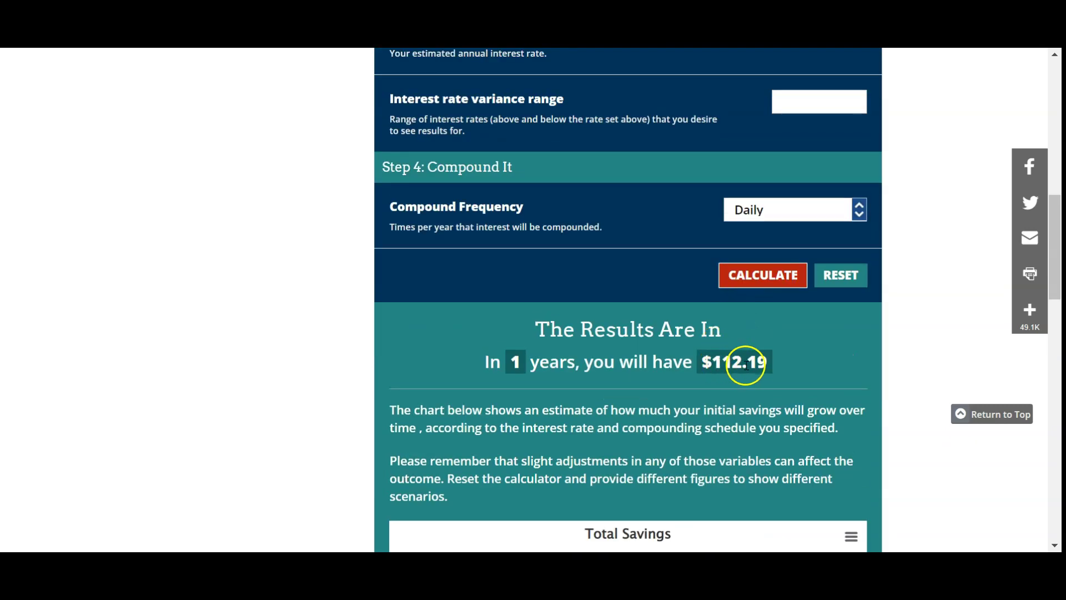
{"action": "scroll", "coordinate": [762, 369], "scroll_direction": "up", "scroll_amount": 4}
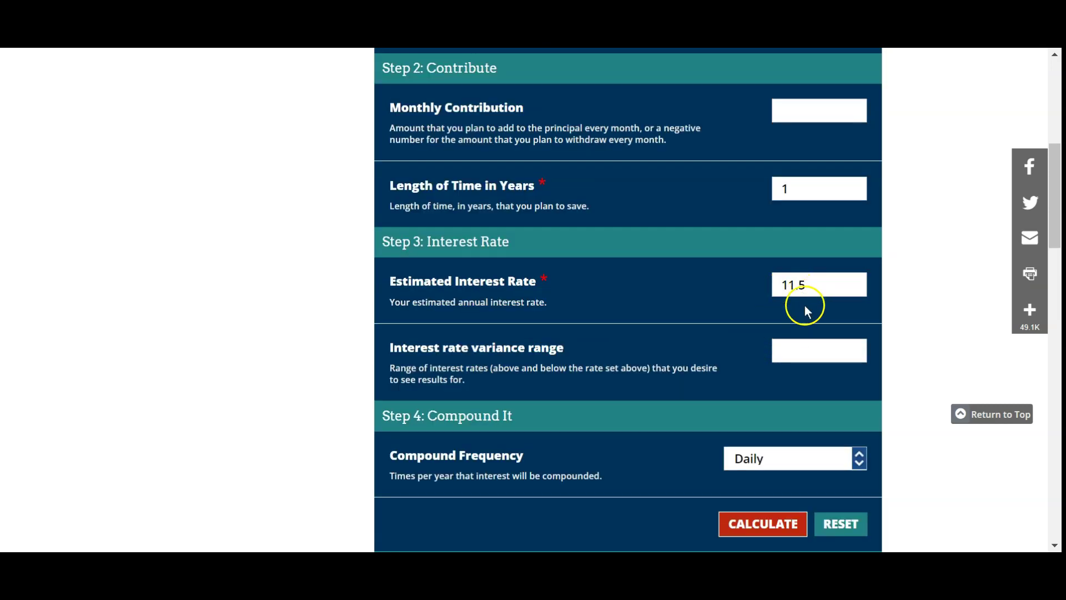
{"action": "scroll", "coordinate": [807, 311], "scroll_direction": "down", "scroll_amount": 3}
{"action": "scroll", "coordinate": [786, 441], "scroll_direction": "up", "scroll_amount": 3}
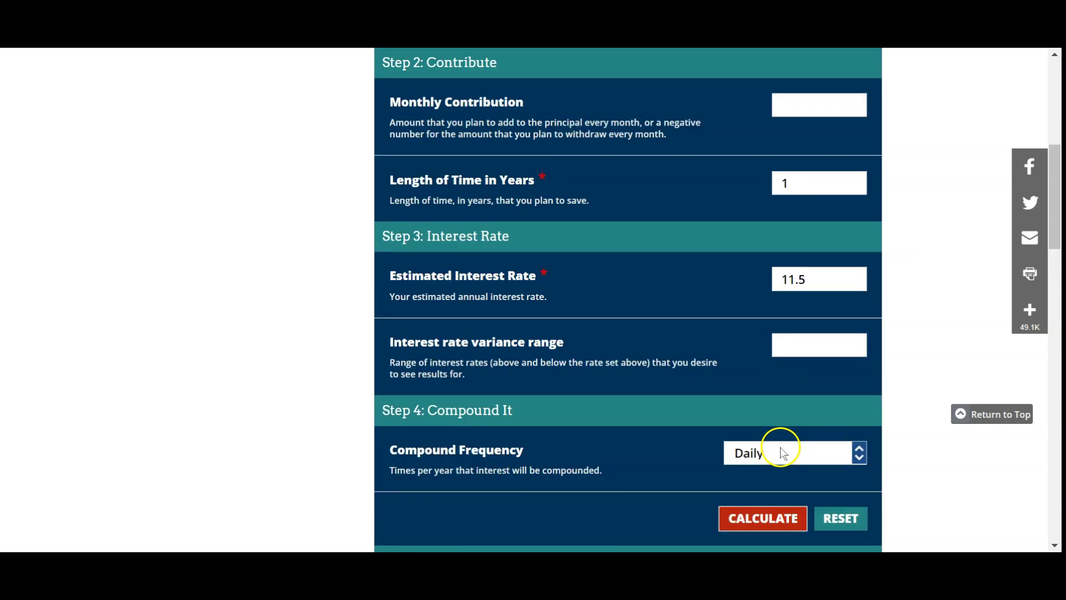
{"action": "scroll", "coordinate": [731, 423], "scroll_direction": "up", "scroll_amount": 3}
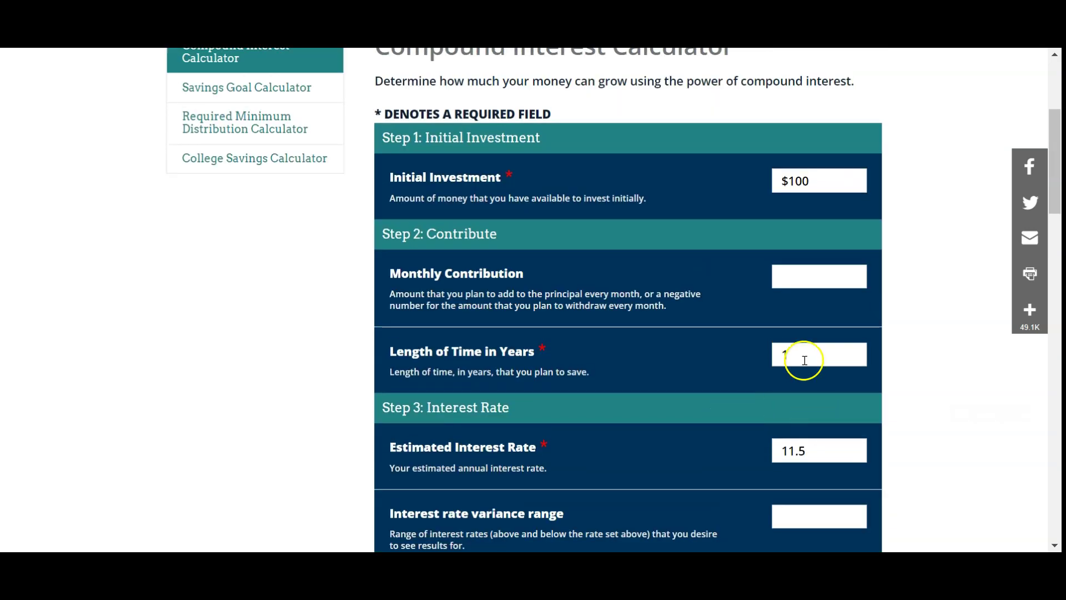
Set the length of time to 3 years, recalculate the savings and review the result.
{"action": "left_click_drag", "start_coordinate": [791, 354], "coordinate": [751, 364]}
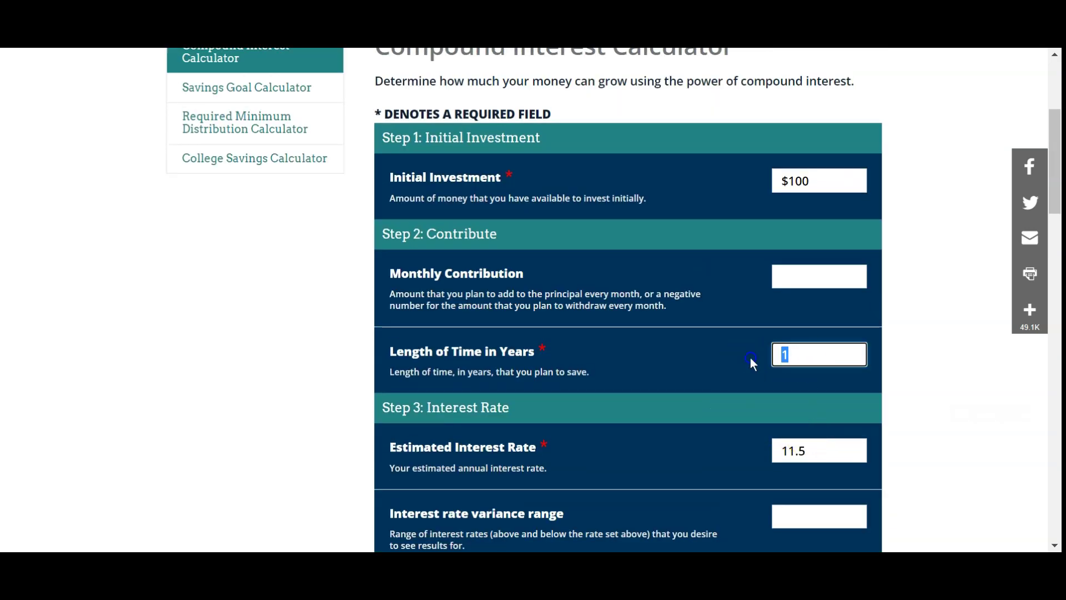
{"action": "type", "text": "3"}
{"action": "scroll", "coordinate": [778, 378], "scroll_direction": "down", "scroll_amount": 3}
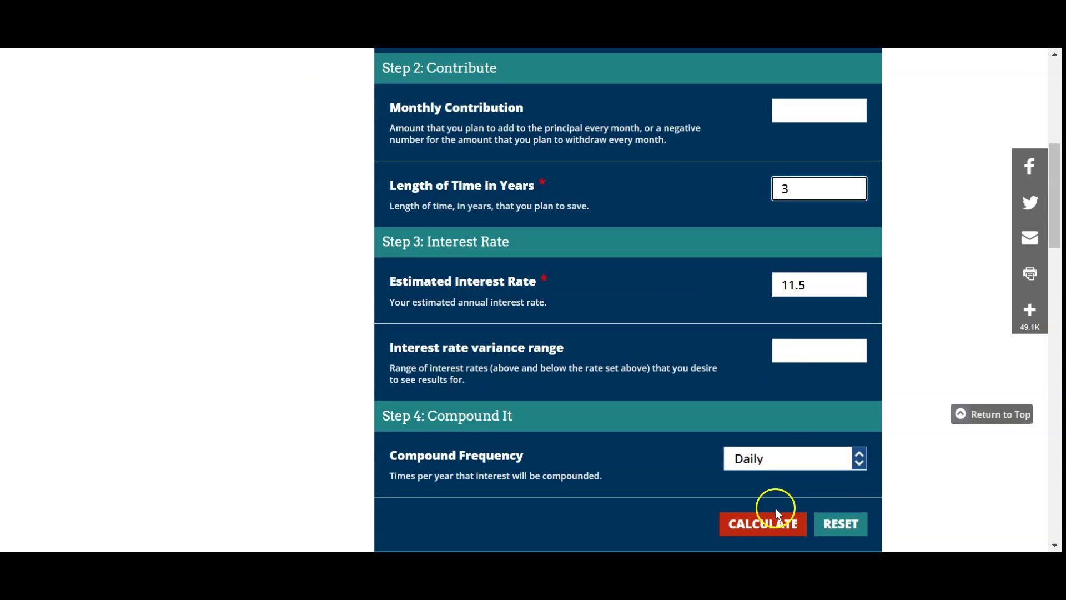
{"action": "left_click", "coordinate": [769, 525]}
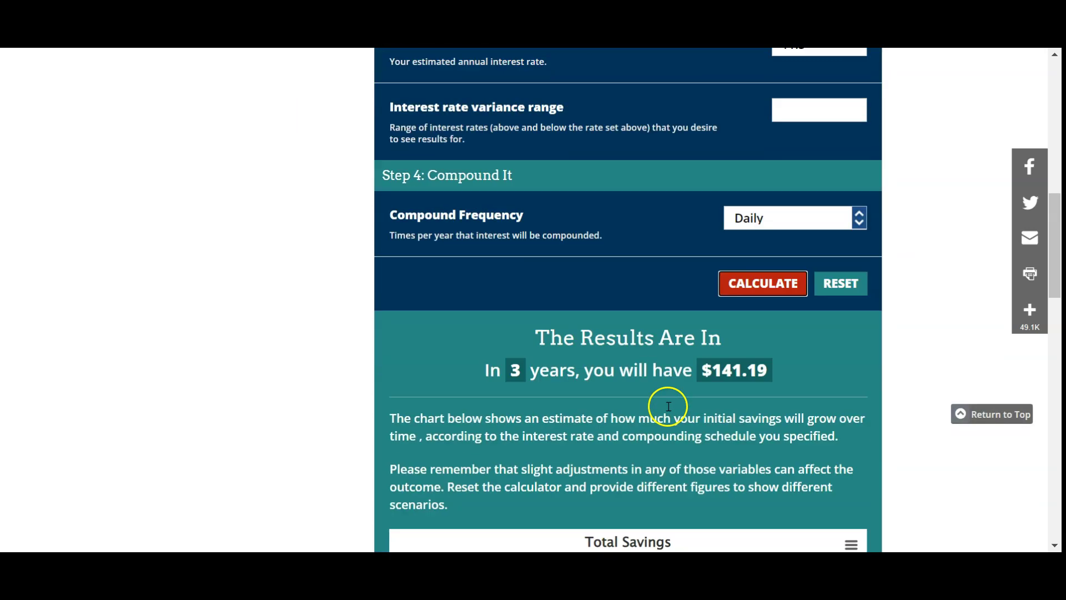
{"action": "scroll", "coordinate": [716, 383], "scroll_direction": "up", "scroll_amount": 3}
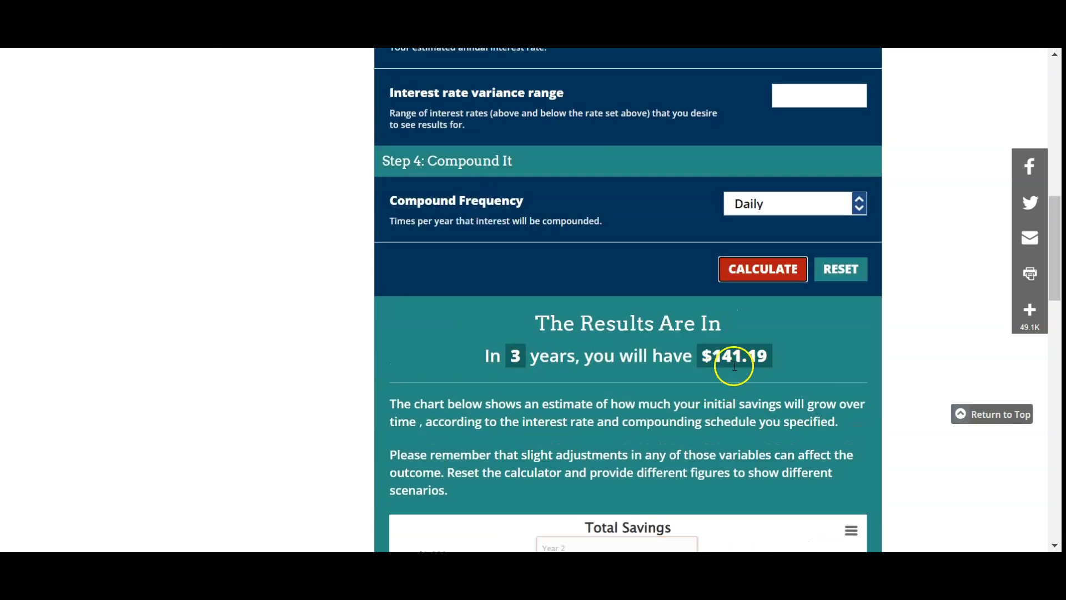
{"action": "scroll", "coordinate": [736, 392], "scroll_direction": "up", "scroll_amount": 1}
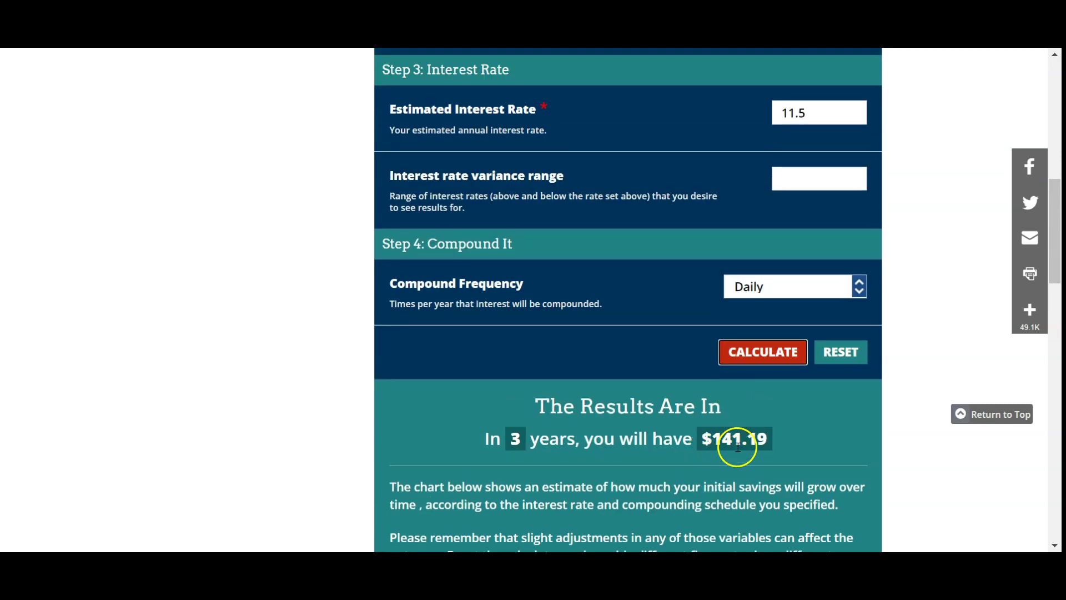
Change the length of time to 5 years, recalculate the savings and review the result.
{"action": "scroll", "coordinate": [737, 446], "scroll_direction": "up", "scroll_amount": 3}
{"action": "left_click_drag", "start_coordinate": [792, 181], "coordinate": [751, 186]}
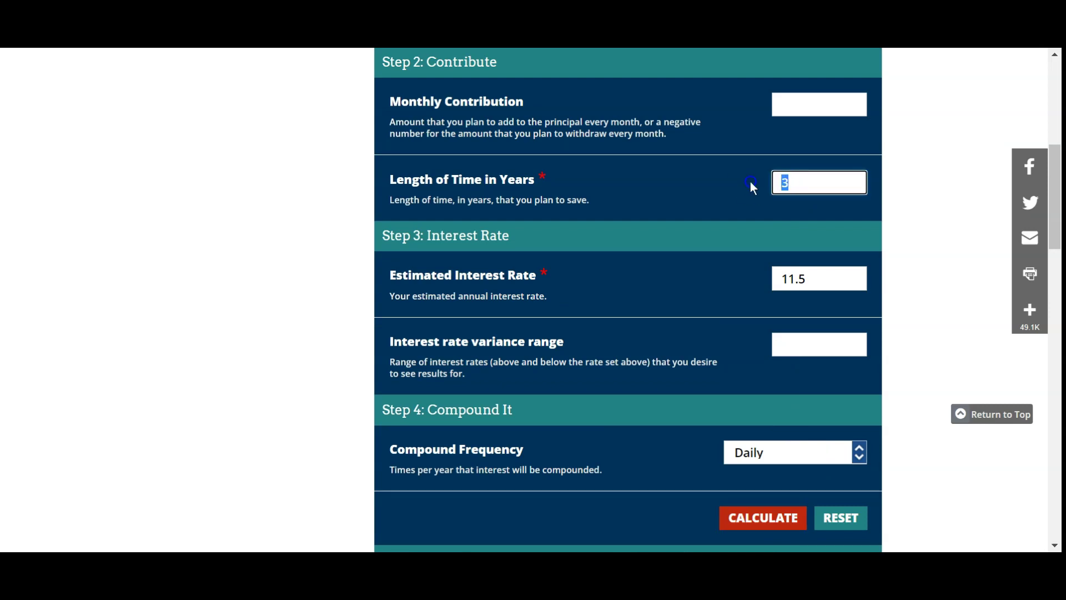
{"action": "type", "text": "3"}
{"action": "scroll", "coordinate": [743, 297], "scroll_direction": "down", "scroll_amount": 3}
{"action": "left_click", "coordinate": [791, 350]}
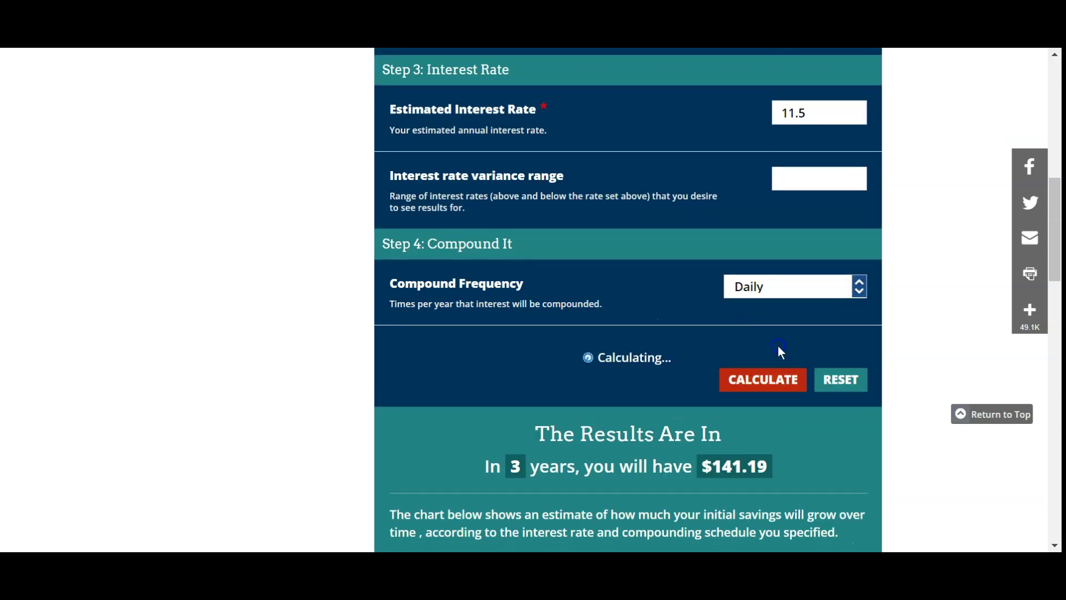
{"action": "scroll", "coordinate": [738, 411], "scroll_direction": "down", "scroll_amount": 3}
{"action": "scroll", "coordinate": [778, 381], "scroll_direction": "up", "scroll_amount": 7}
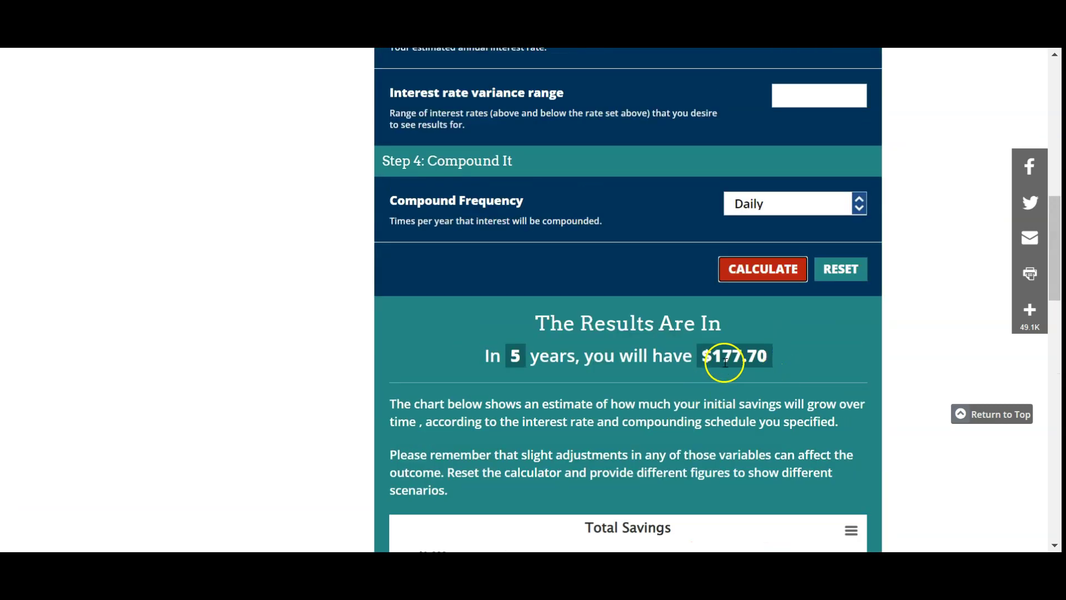
{"action": "scroll", "coordinate": [735, 364], "scroll_direction": "up", "scroll_amount": 3}
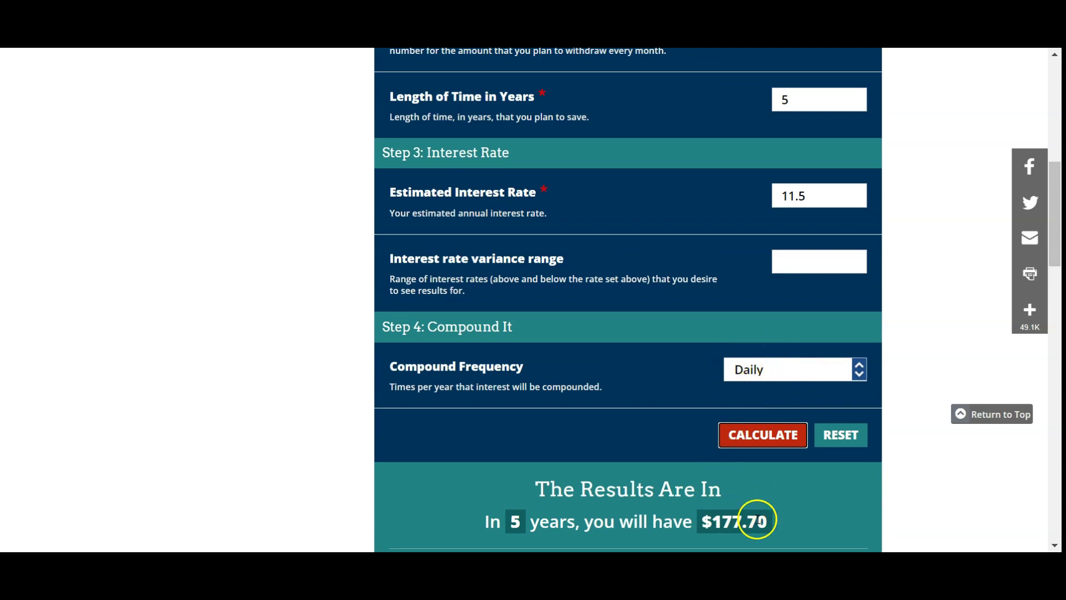
Set the estimated interest rate to 15, recalculate the five-year savings and look over the results.
{"action": "scroll", "coordinate": [770, 514], "scroll_direction": "up", "scroll_amount": 2}
{"action": "scroll", "coordinate": [783, 305], "scroll_direction": "up", "scroll_amount": 5}
{"action": "left_click", "coordinate": [819, 260]}
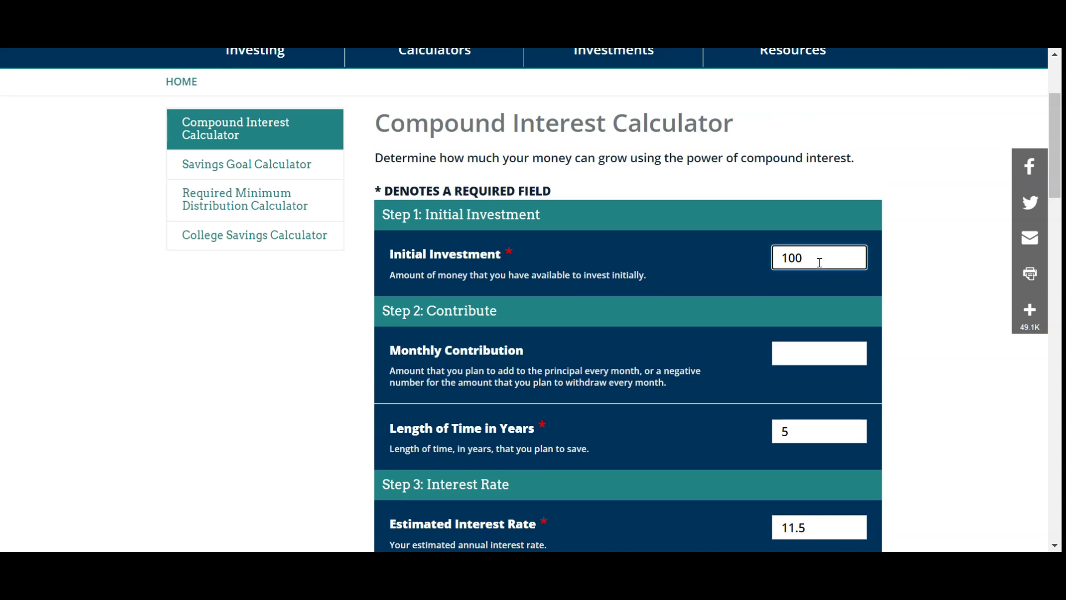
{"action": "scroll", "coordinate": [819, 263], "scroll_direction": "down", "scroll_amount": 3}
{"action": "left_click", "coordinate": [816, 361]}
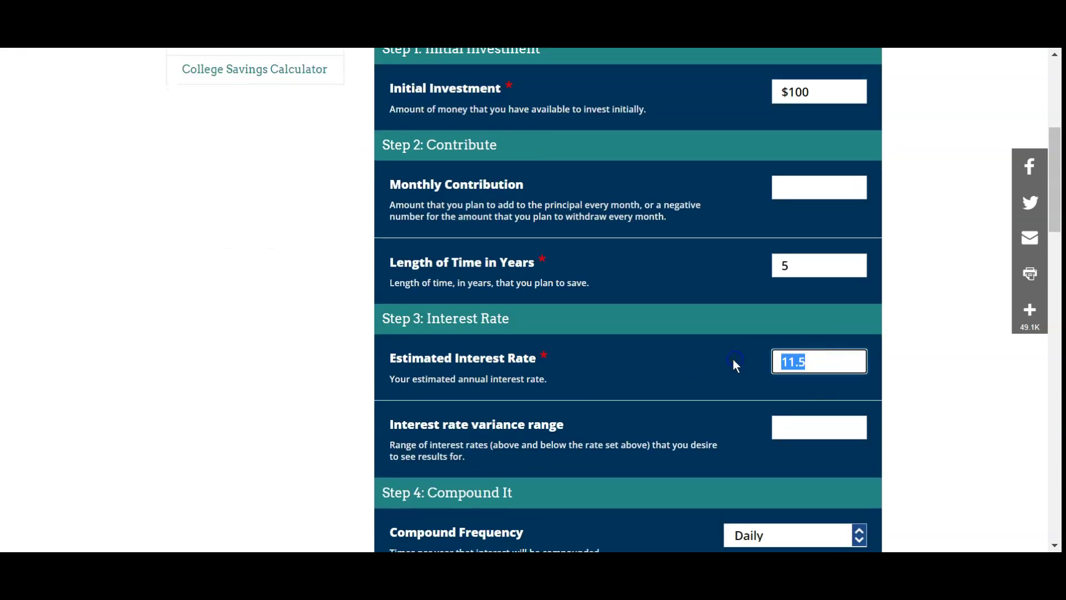
{"action": "type", "text": "15"}
{"action": "scroll", "coordinate": [736, 366], "scroll_direction": "down", "scroll_amount": 3}
{"action": "left_click", "coordinate": [758, 435]}
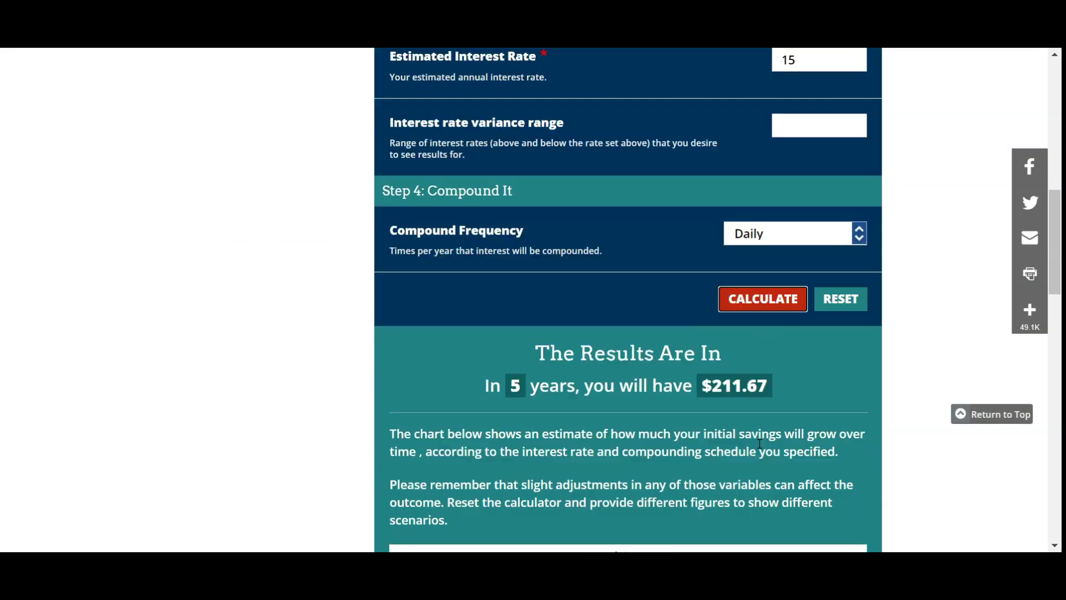
{"action": "scroll", "coordinate": [760, 444], "scroll_direction": "down", "scroll_amount": 5}
{"action": "scroll", "coordinate": [767, 409], "scroll_direction": "up", "scroll_amount": 9}
{"action": "scroll", "coordinate": [801, 371], "scroll_direction": "down", "scroll_amount": 2}
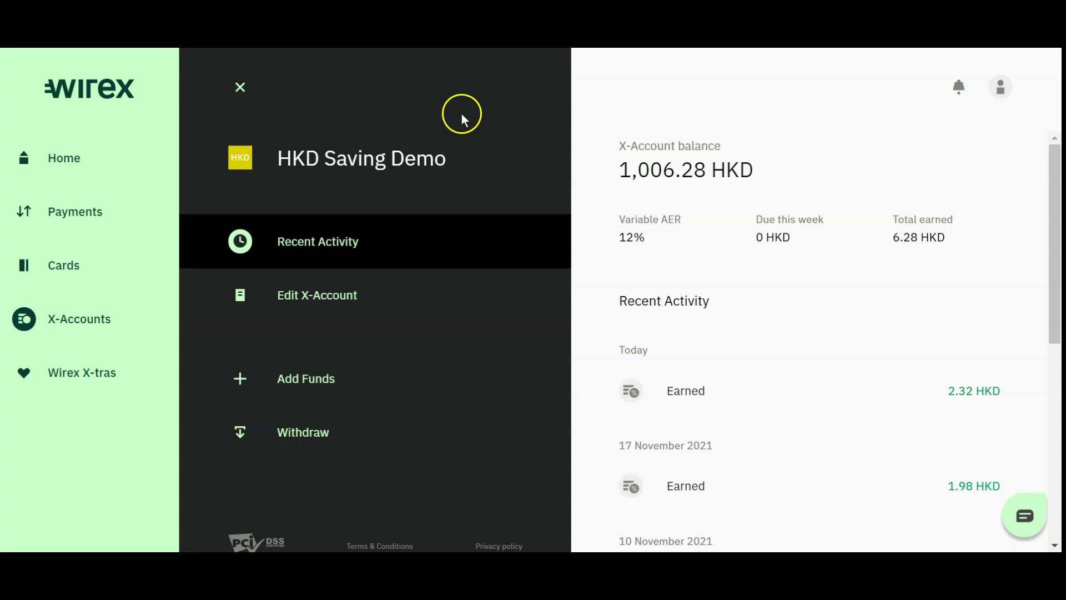
In Wirex, leave the HKD Saving Demo account, open the HKD Inflation Elec X-Account and review its balance and recent earnings.
{"action": "left_click", "coordinate": [239, 87]}
{"action": "scroll", "coordinate": [661, 316], "scroll_direction": "down", "scroll_amount": 2}
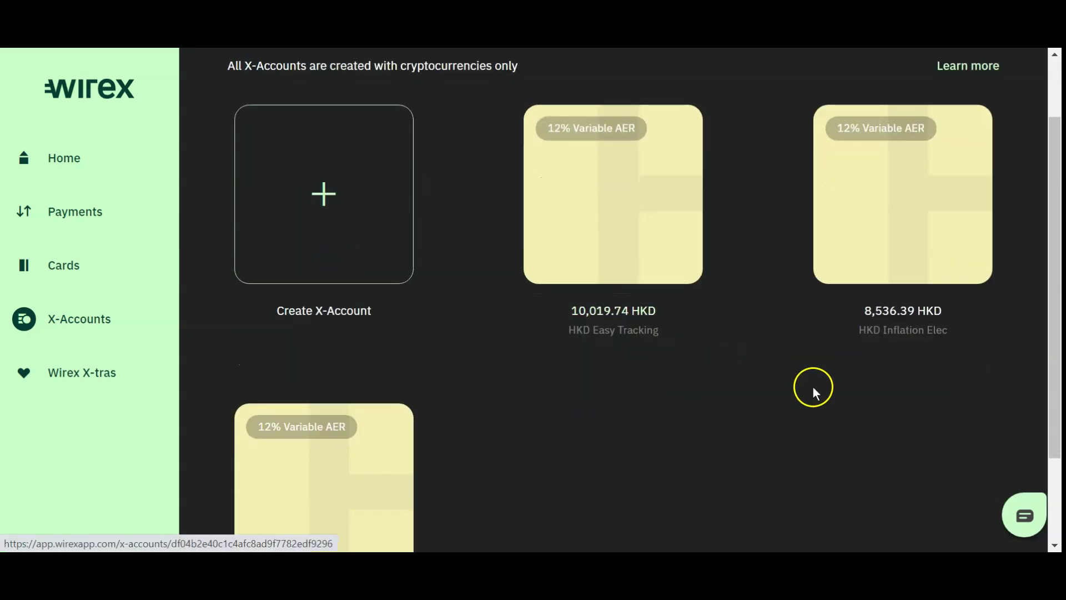
{"action": "scroll", "coordinate": [833, 400], "scroll_direction": "up", "scroll_amount": 2}
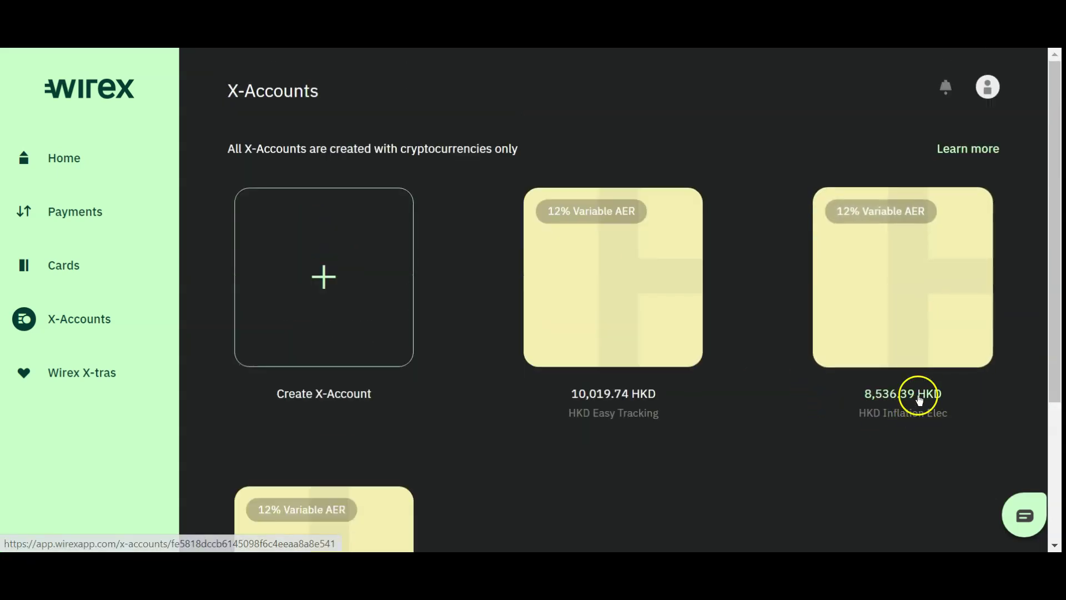
{"action": "left_click", "coordinate": [914, 340]}
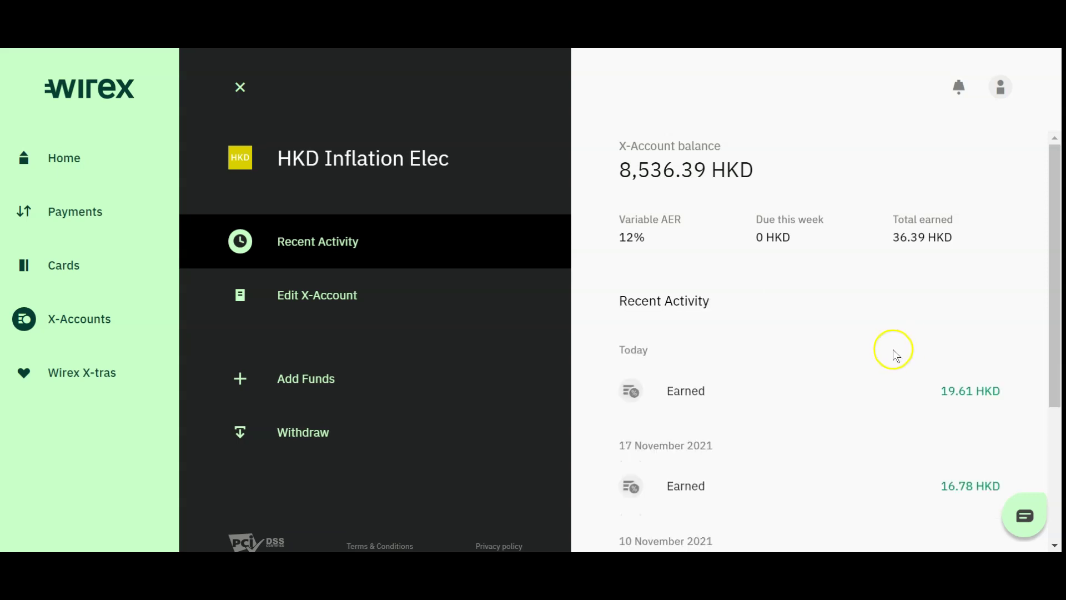
{"action": "scroll", "coordinate": [889, 359], "scroll_direction": "down", "scroll_amount": 2}
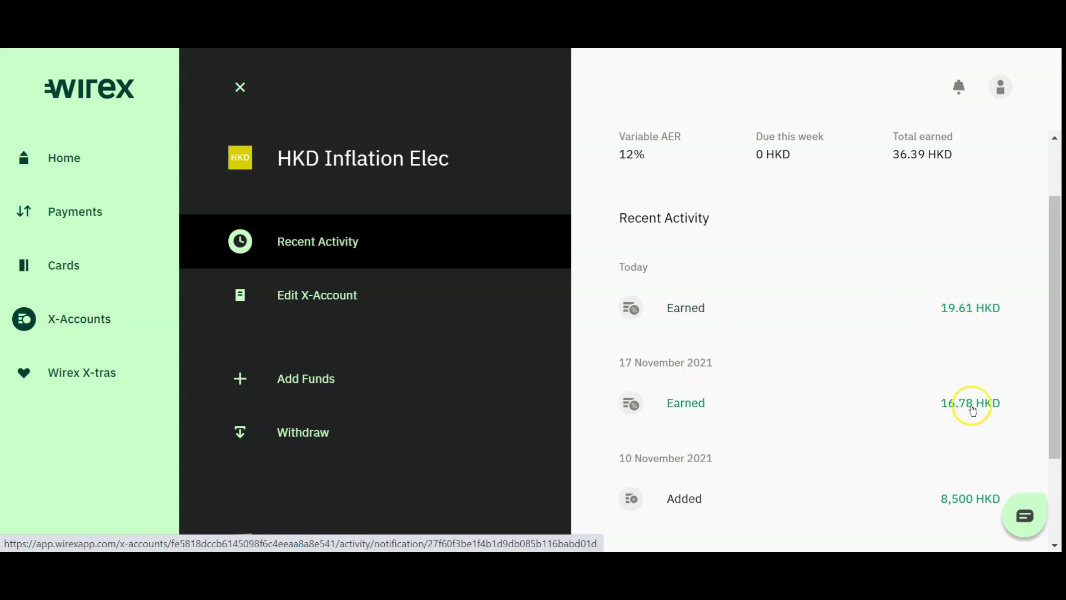
{"action": "scroll", "coordinate": [914, 247], "scroll_direction": "up", "scroll_amount": 2}
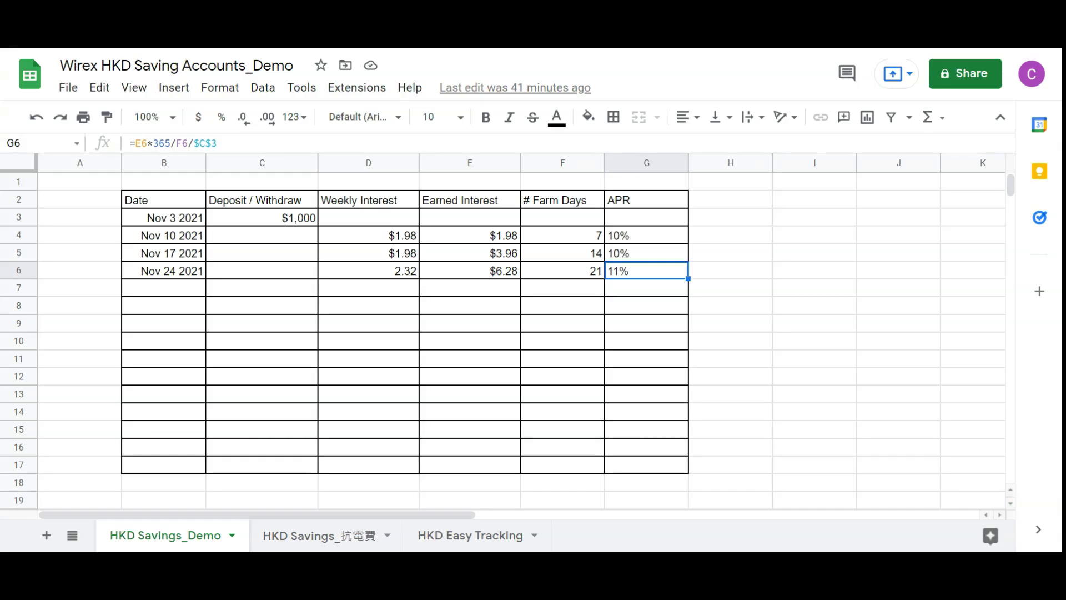
In the savings spreadsheet's HKD Savings_抗電費 sheet, highlight the rate increase, monthly electricity bill, extra yearly cost and required principal.
{"action": "left_click", "coordinate": [350, 541]}
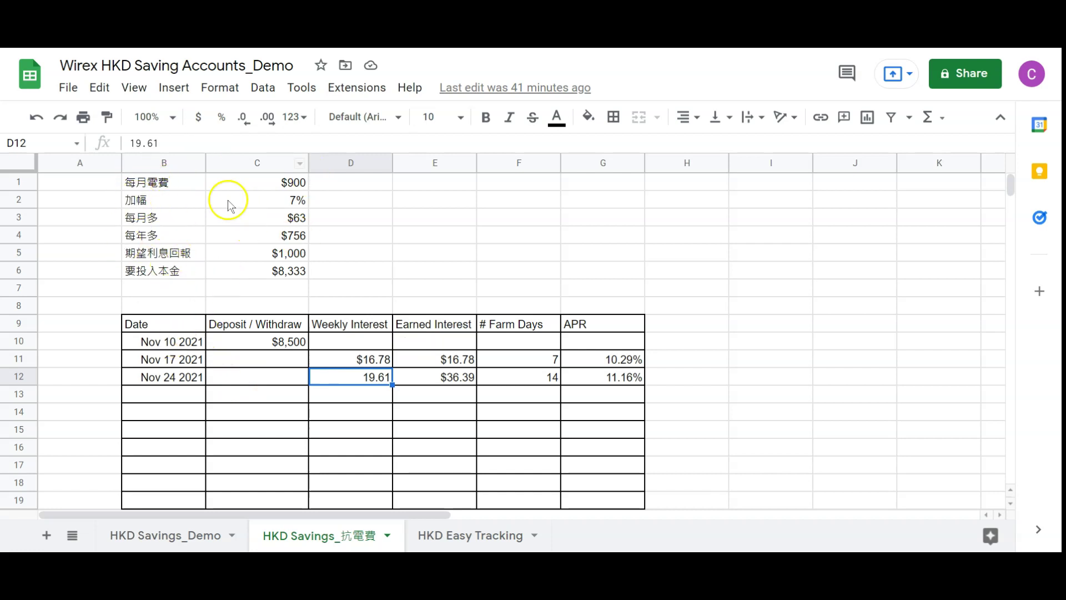
{"action": "left_click", "coordinate": [263, 201]}
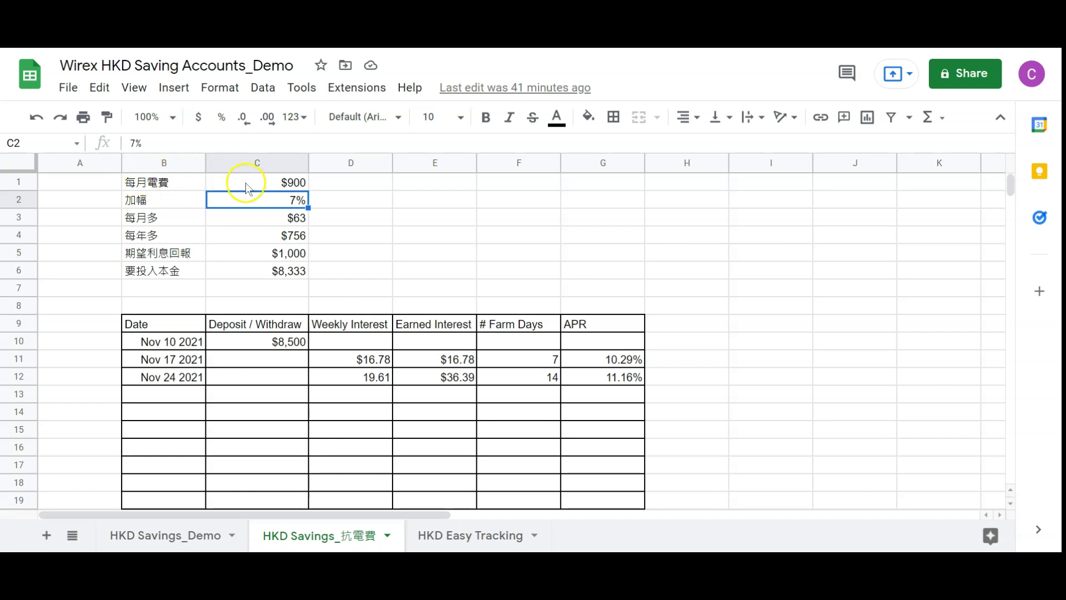
{"action": "left_click", "coordinate": [246, 183]}
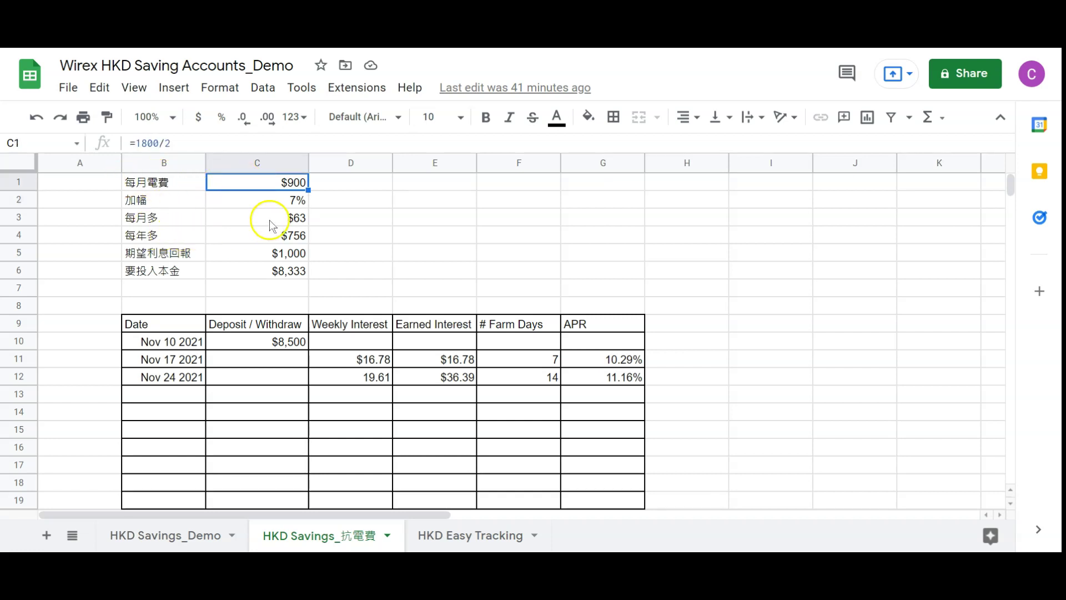
{"action": "left_click", "coordinate": [281, 236]}
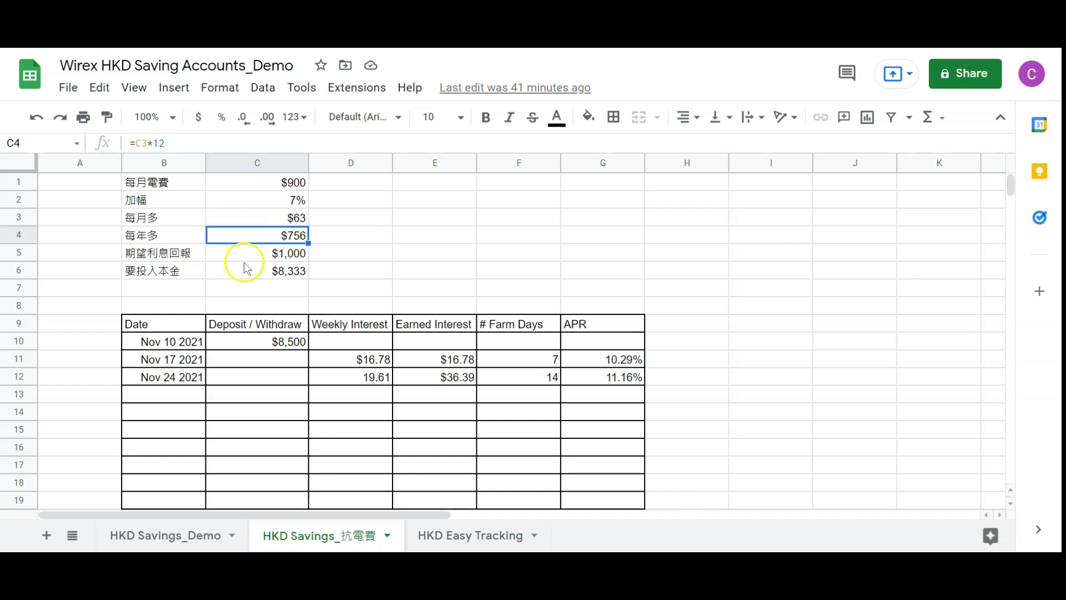
{"action": "left_click", "coordinate": [275, 273]}
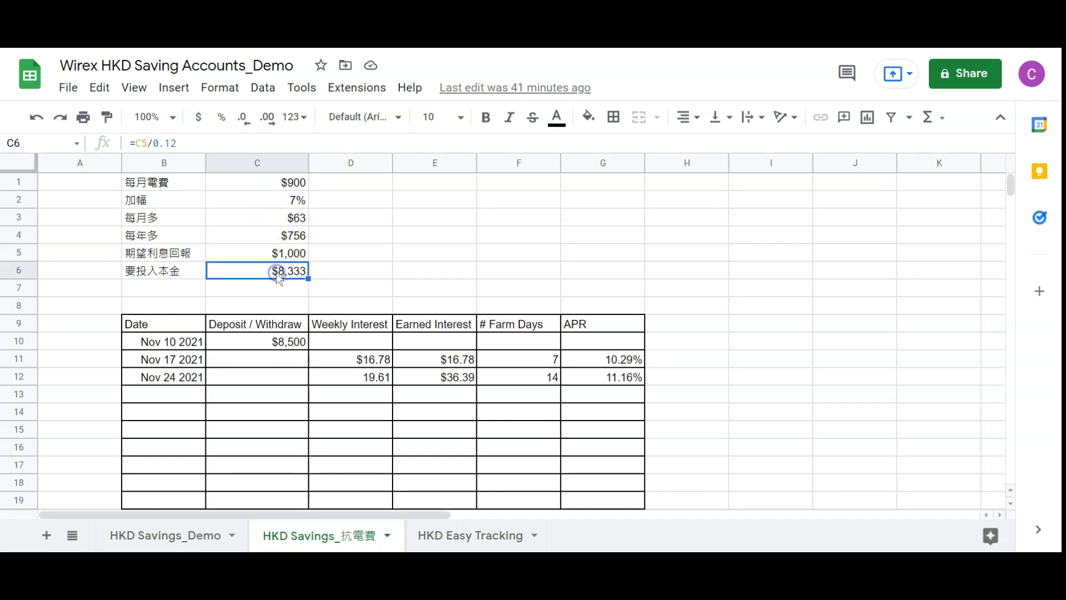
{"action": "left_click", "coordinate": [287, 243]}
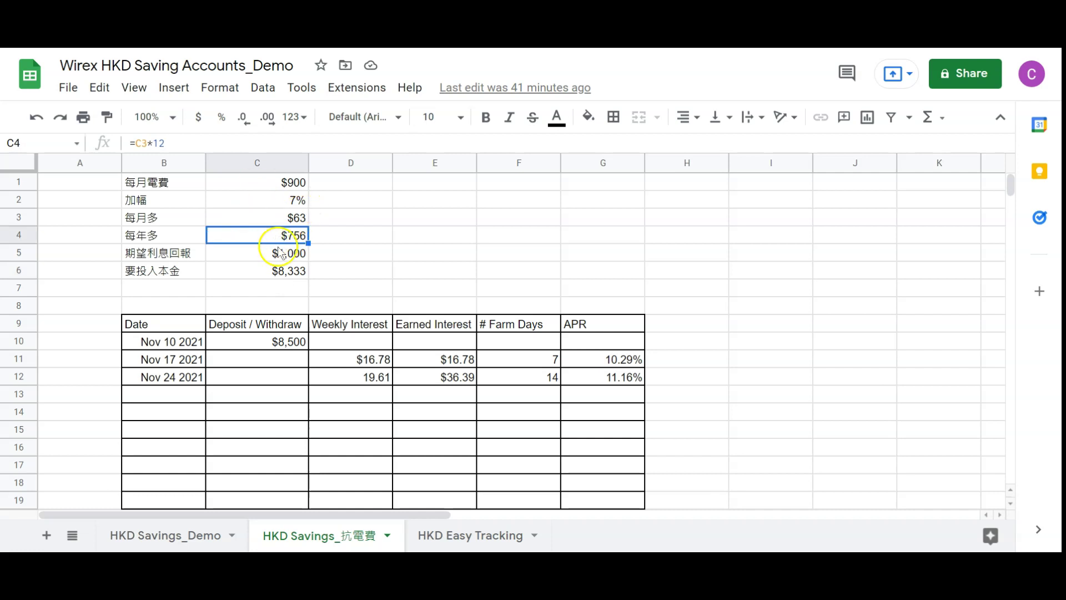
Highlight the Nov 10 2021 date and deposit, plus the weekly interest and APR cells for Nov 17 and Nov 24.
{"action": "left_click", "coordinate": [174, 343]}
{"action": "left_click", "coordinate": [260, 344]}
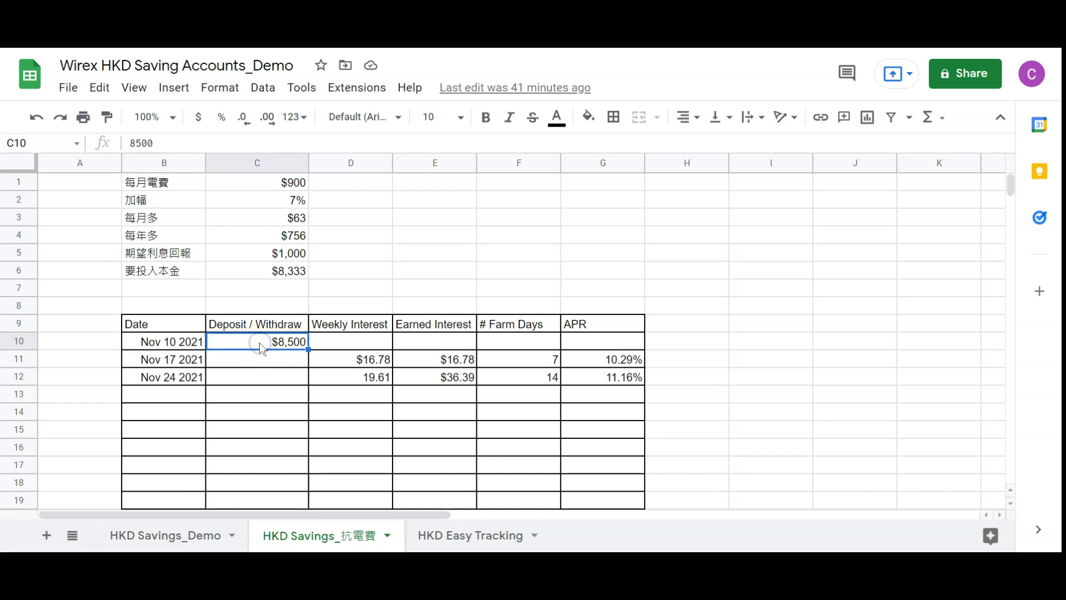
{"action": "left_click", "coordinate": [361, 363]}
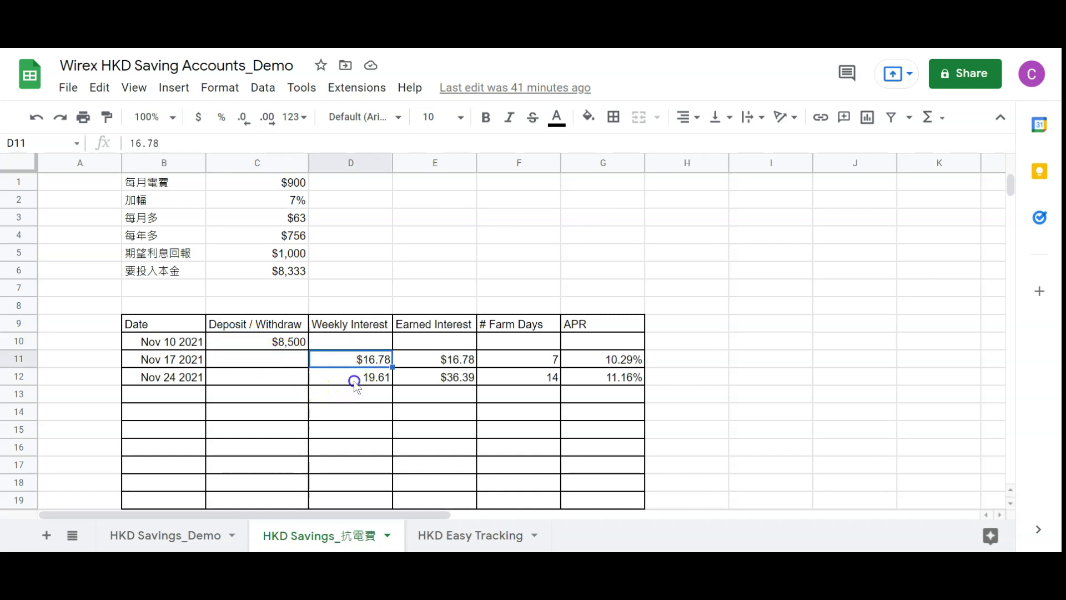
{"action": "left_click", "coordinate": [355, 382]}
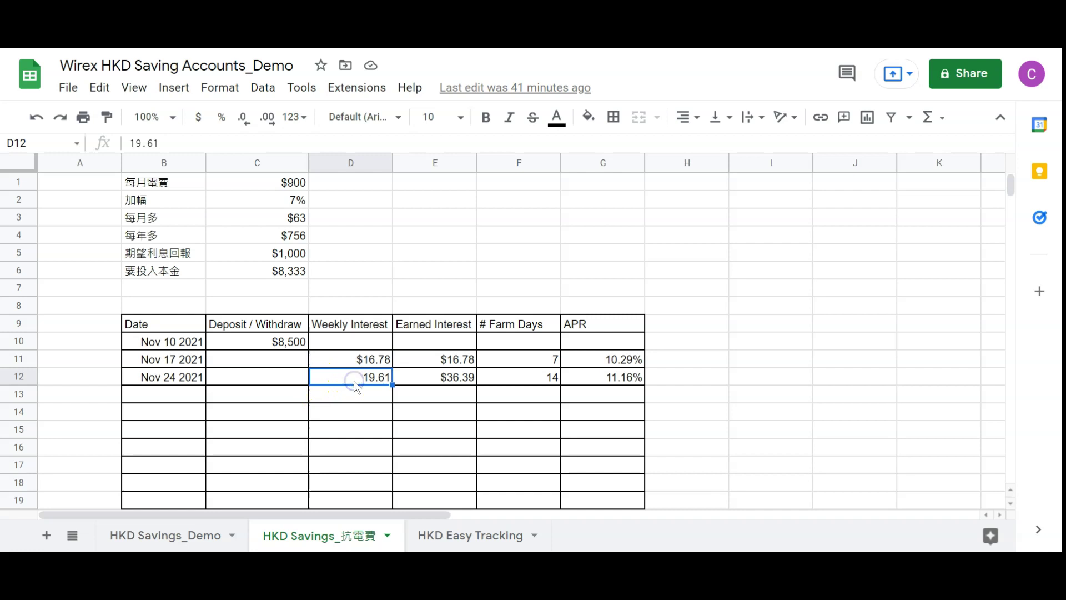
{"action": "left_click", "coordinate": [592, 362]}
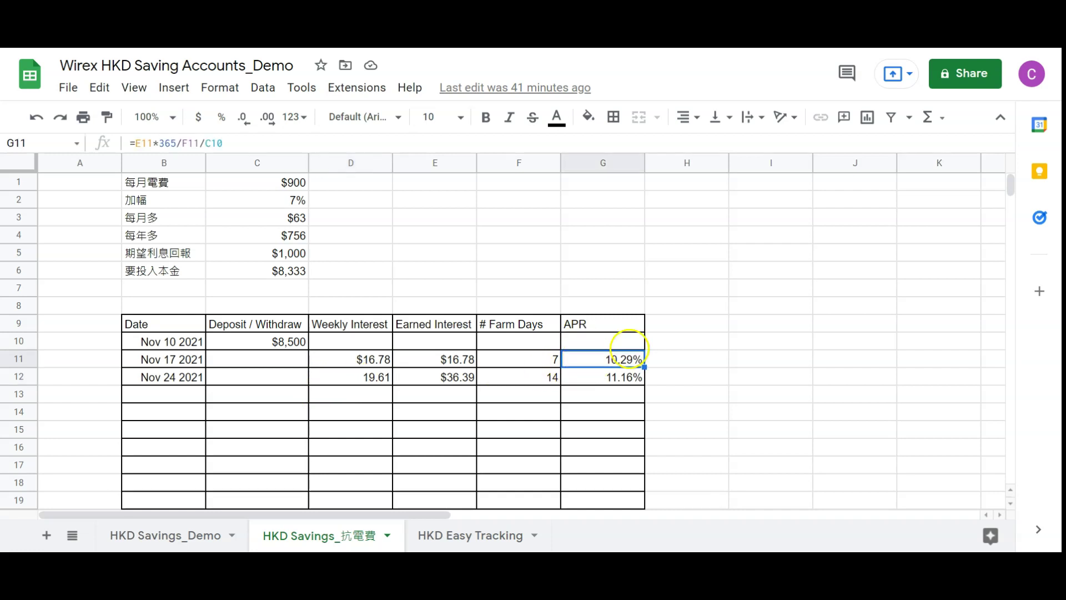
{"action": "left_click", "coordinate": [604, 384]}
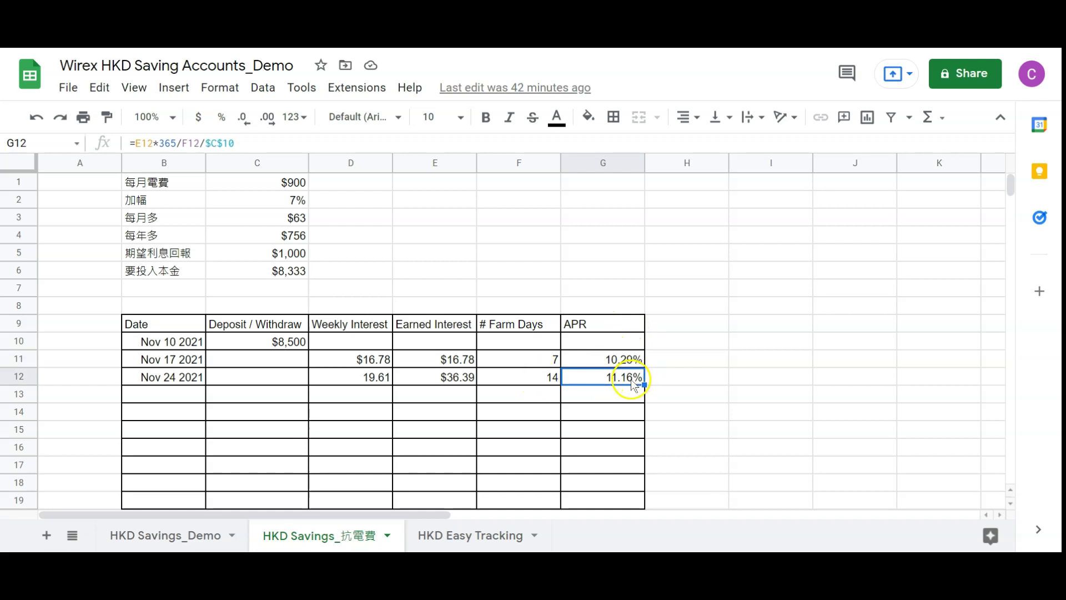
{"action": "scroll", "coordinate": [631, 381], "scroll_direction": "down", "scroll_amount": 1}
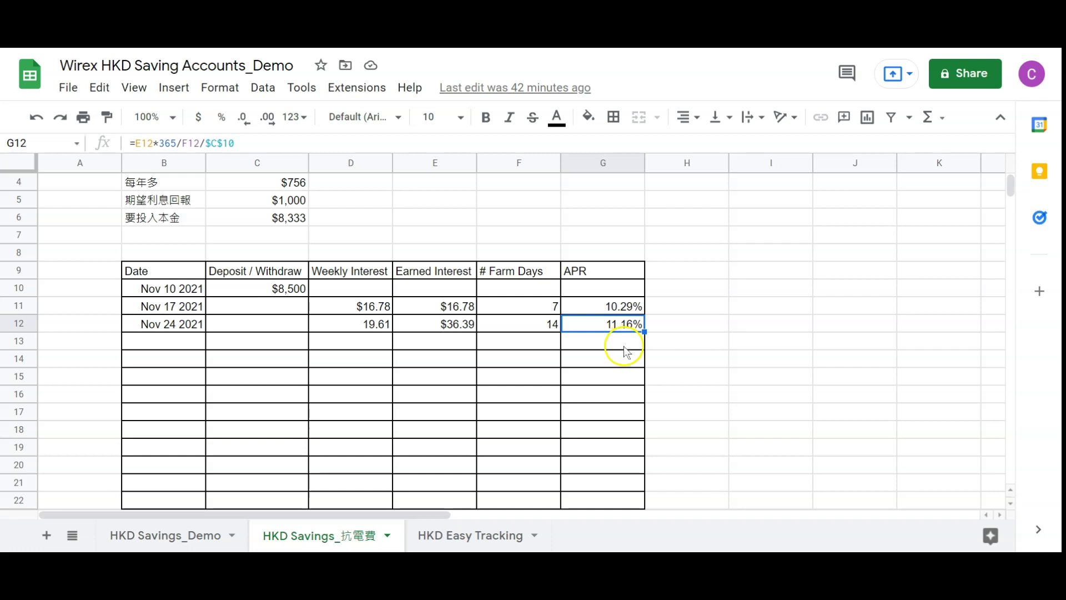
{"action": "scroll", "coordinate": [626, 352], "scroll_direction": "down", "scroll_amount": 1}
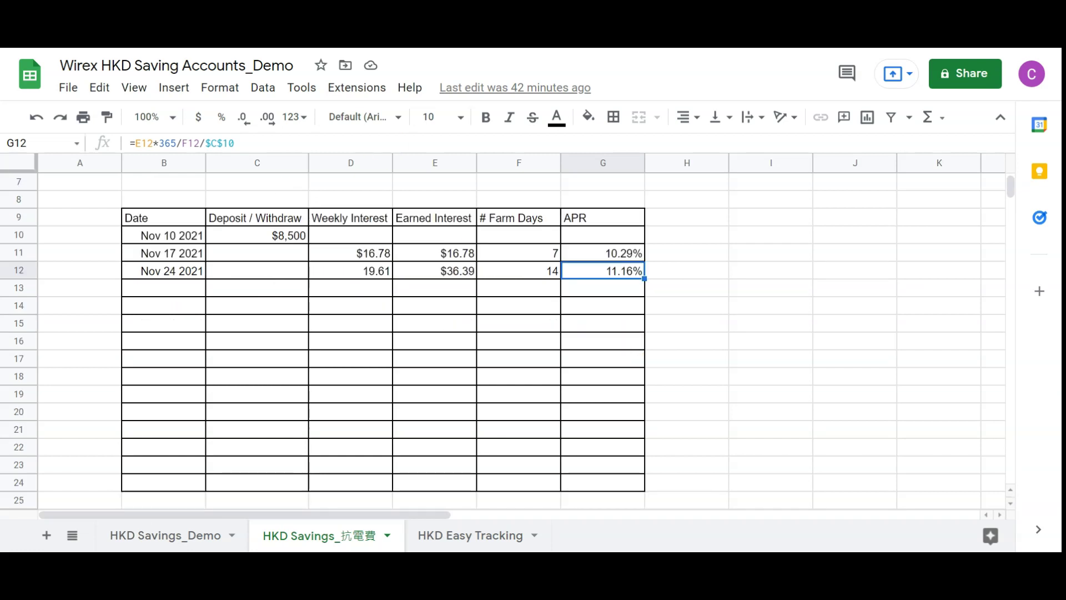
Open the HKD Easy Tracking sheet and highlight the Nov 17 2021 deposit and the Nov 24 2021 weekly interest.
{"action": "left_click", "coordinate": [468, 537]}
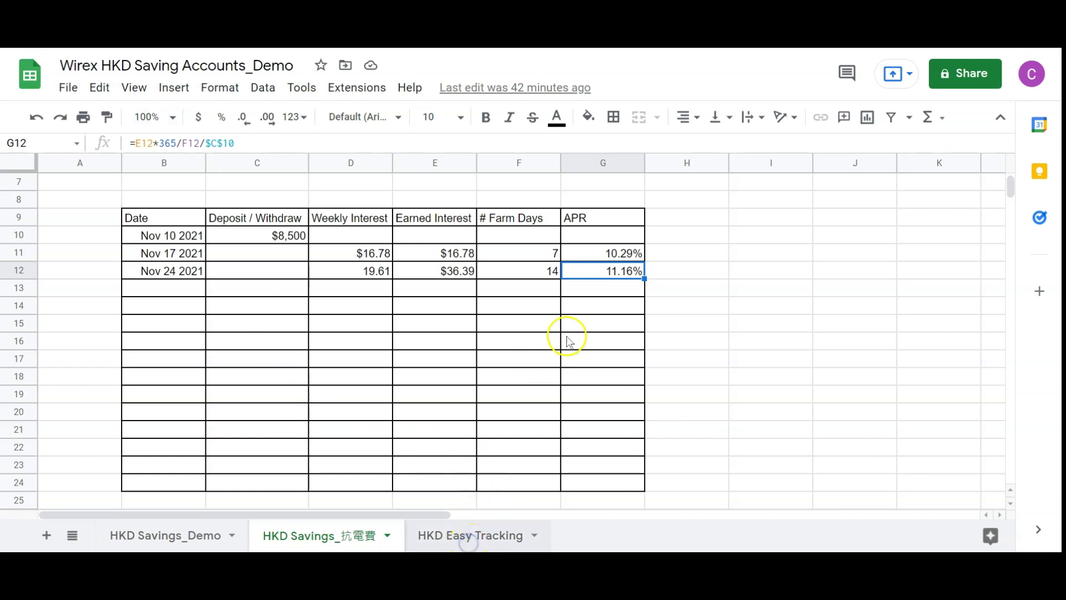
{"action": "left_click", "coordinate": [535, 305]}
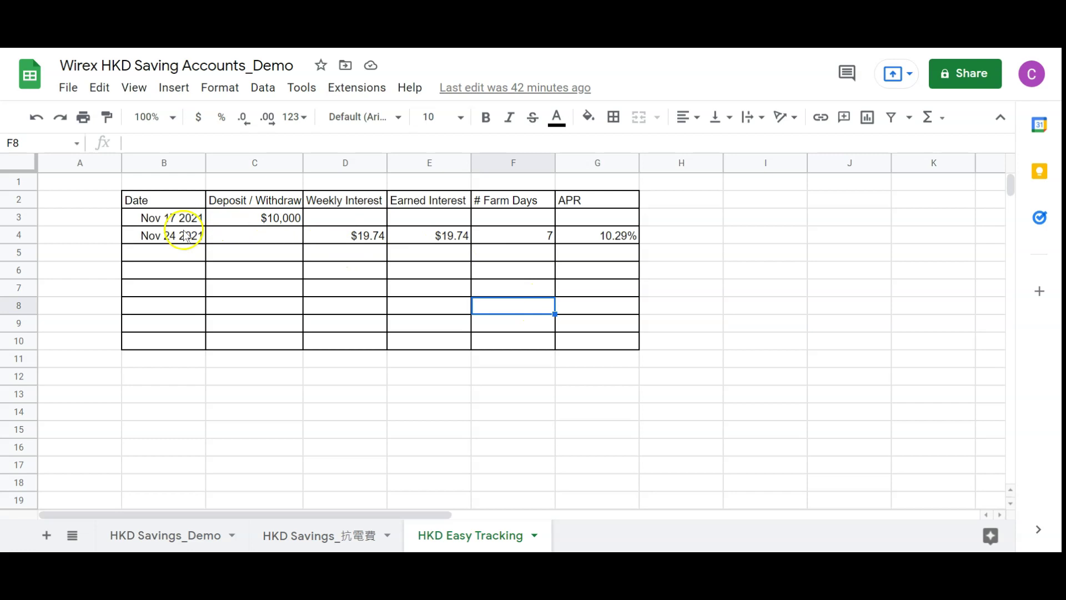
{"action": "left_click", "coordinate": [287, 222]}
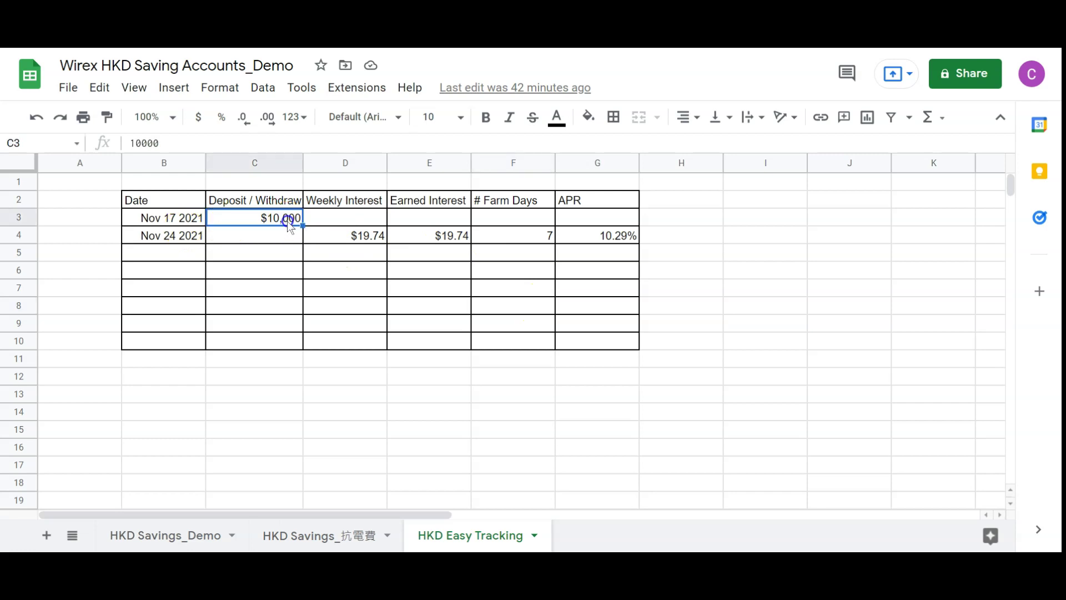
{"action": "left_click", "coordinate": [368, 243]}
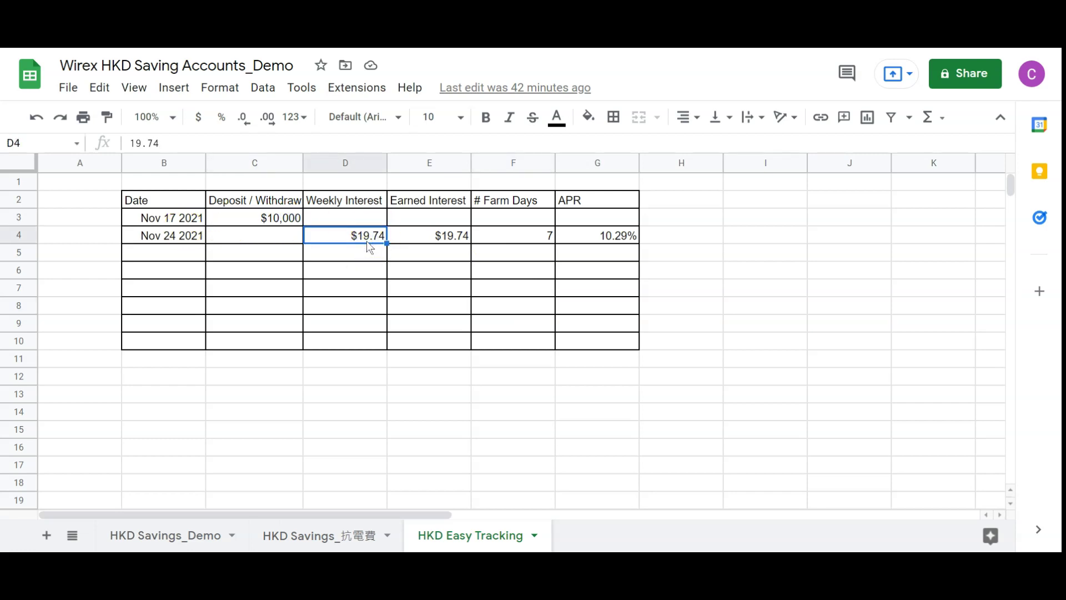
Compare the Nov 24 2021 APR in HKD Easy Tracking with the Nov 17 2021 APR in HKD Savings_抗電費, then return to HKD Easy Tracking.
{"action": "left_click", "coordinate": [601, 246]}
{"action": "left_click", "coordinate": [340, 529]}
{"action": "left_click", "coordinate": [605, 263]}
{"action": "left_click", "coordinate": [603, 255]}
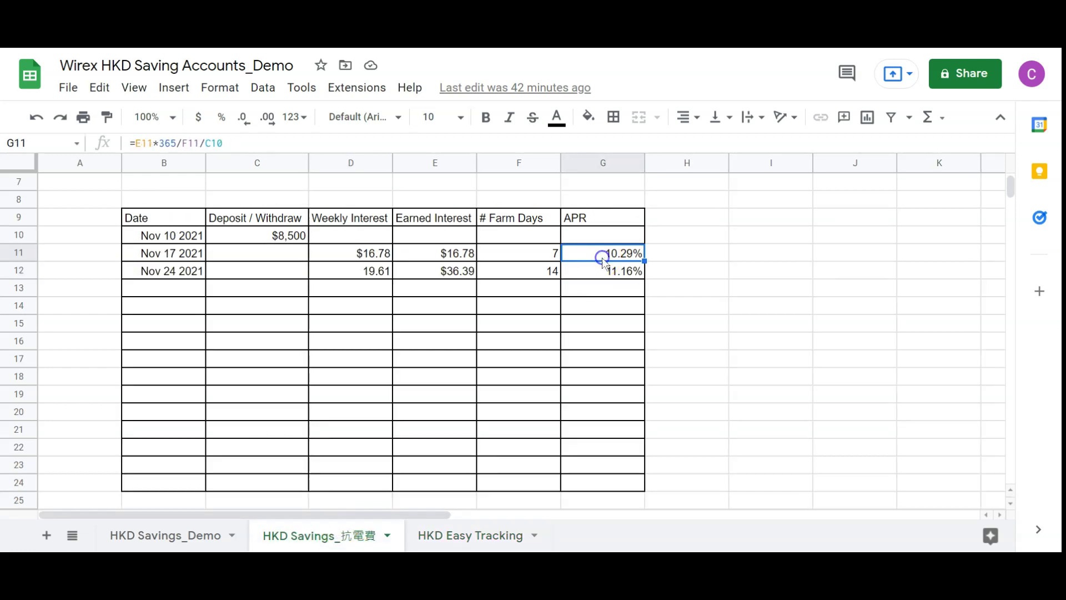
{"action": "left_click", "coordinate": [460, 536]}
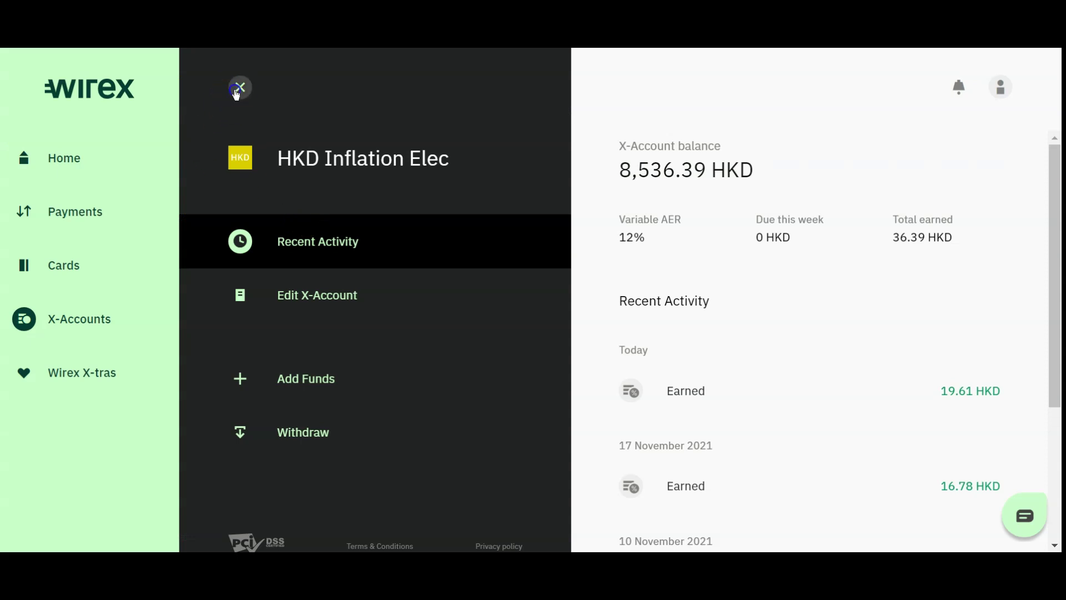
In Wirex, leave the HKD Inflation Elec account, open the HKD Easy Tracking X-Account and review its balance and recent activity.
{"action": "left_click", "coordinate": [236, 88]}
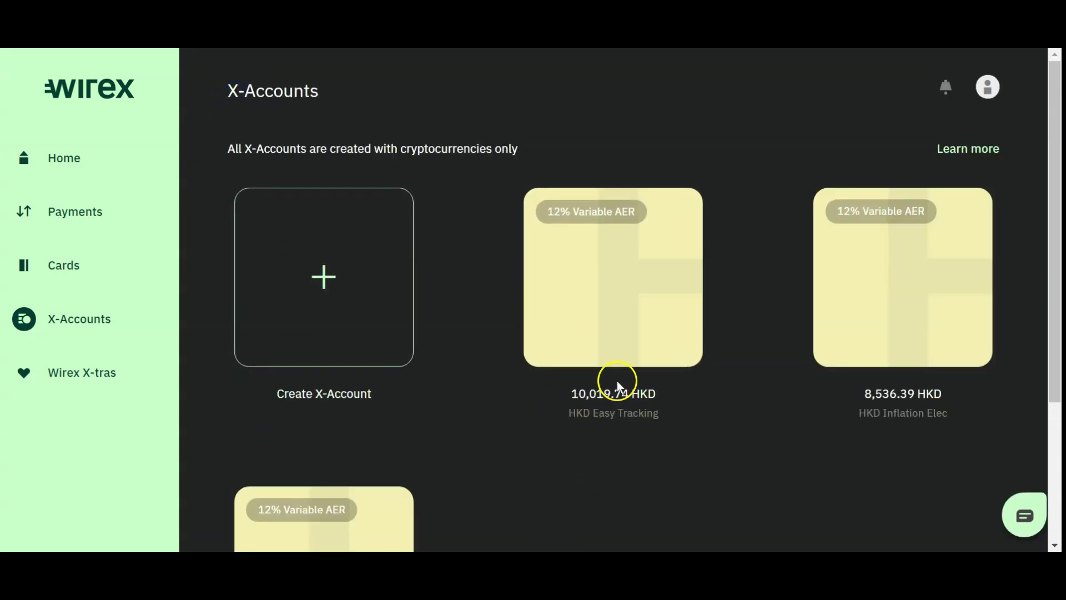
{"action": "left_click", "coordinate": [614, 311]}
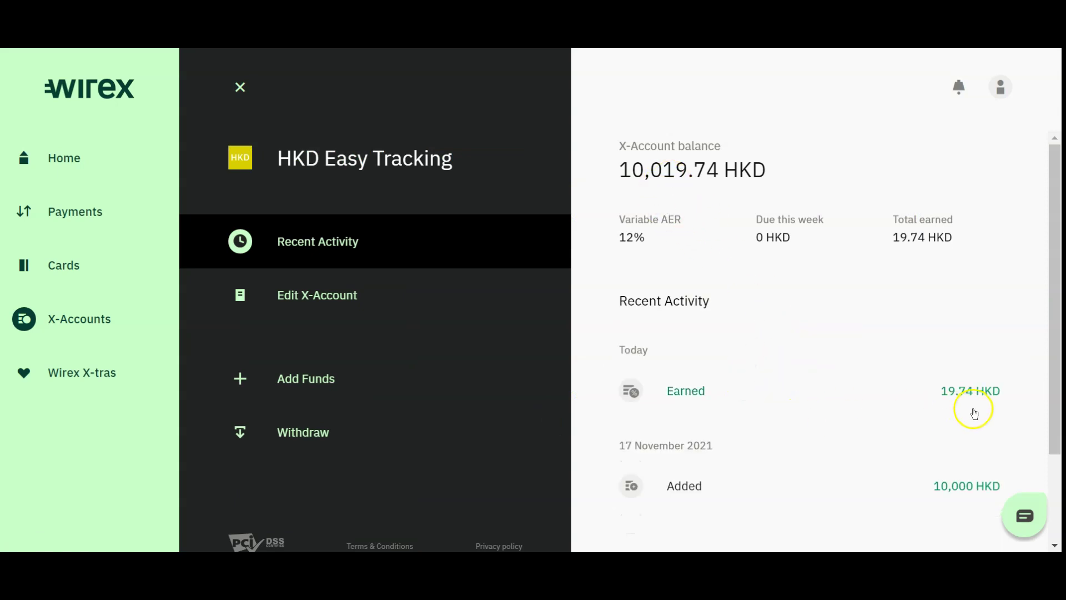
{"action": "scroll", "coordinate": [842, 360], "scroll_direction": "down", "scroll_amount": 2}
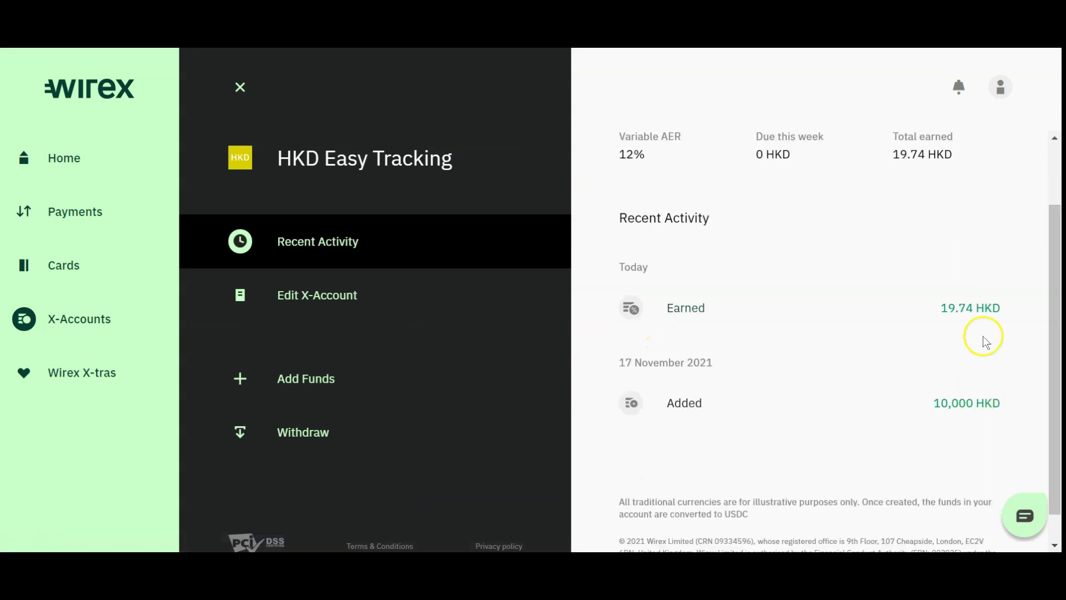
{"action": "scroll", "coordinate": [961, 322], "scroll_direction": "up", "scroll_amount": 2}
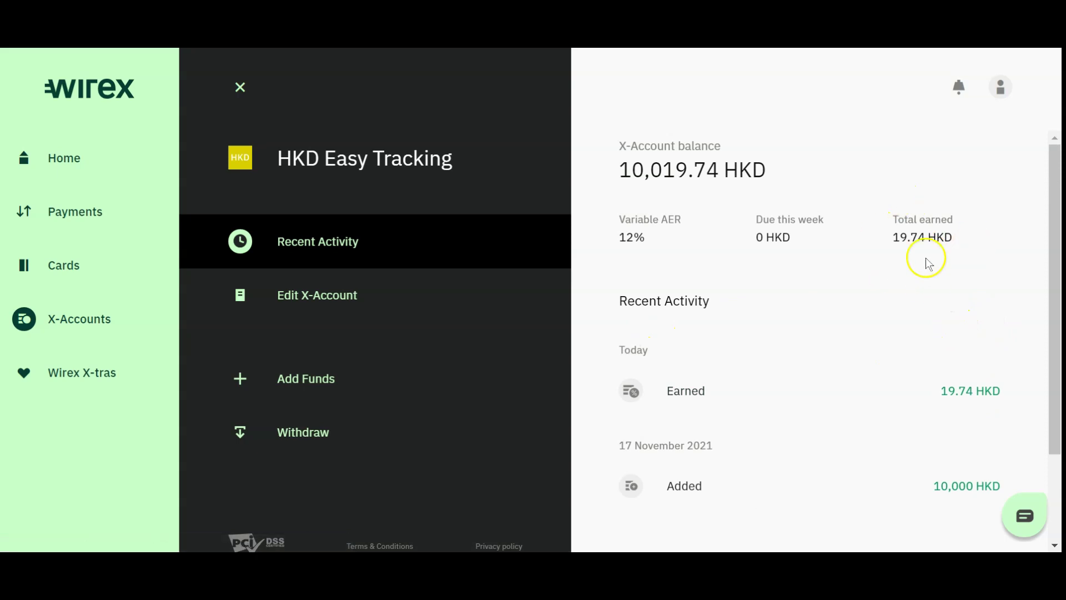
Return to the X-Accounts overview and examine the balances and variable AER of the three HKD accounts.
{"action": "left_click", "coordinate": [240, 87]}
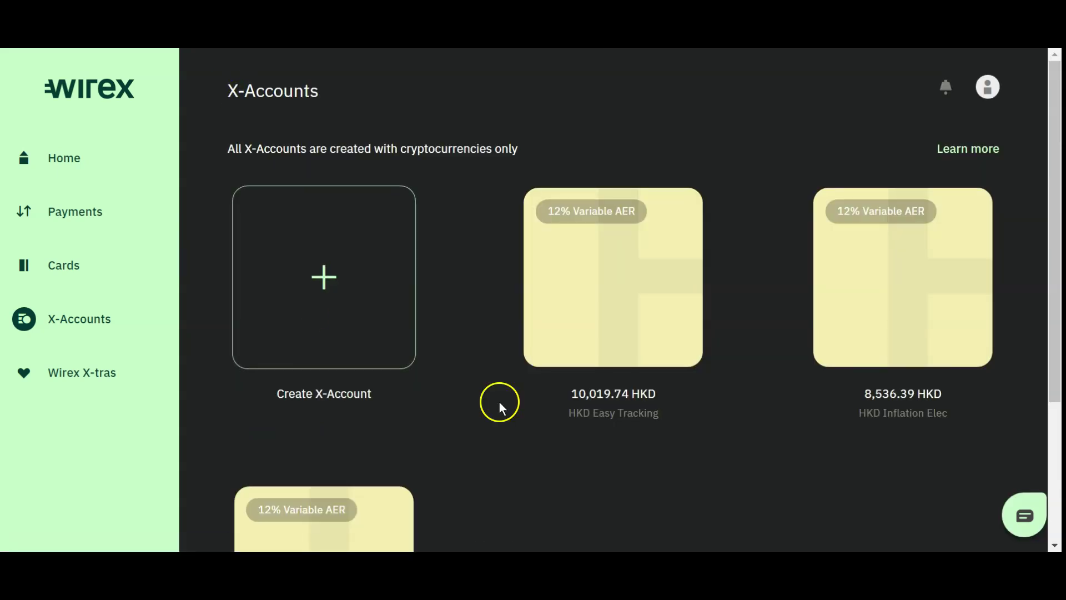
{"action": "scroll", "coordinate": [684, 402], "scroll_direction": "down", "scroll_amount": 2}
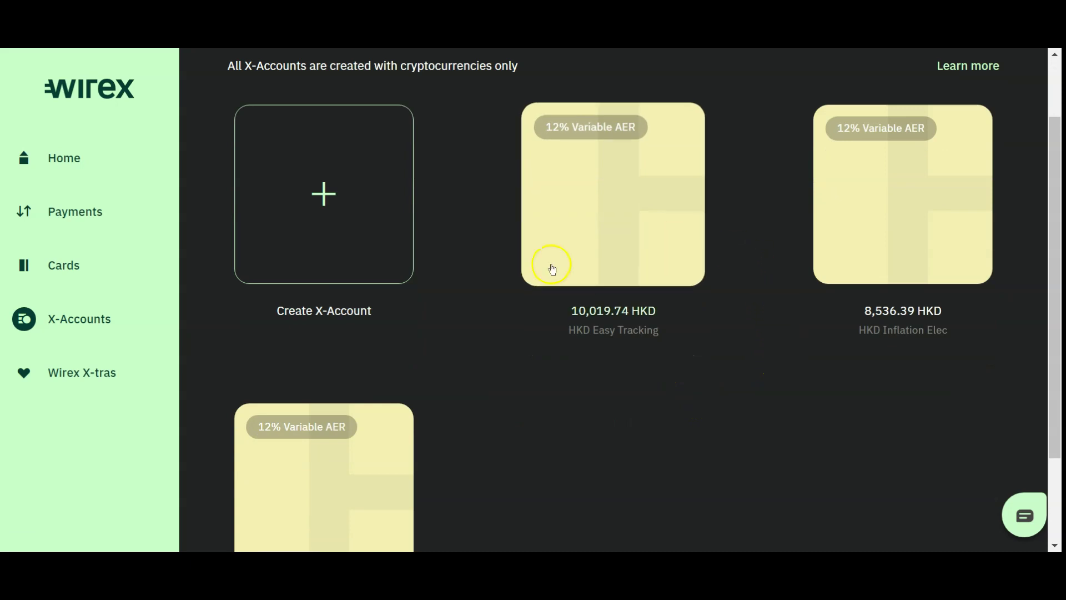
{"action": "scroll", "coordinate": [647, 361], "scroll_direction": "down", "scroll_amount": 2}
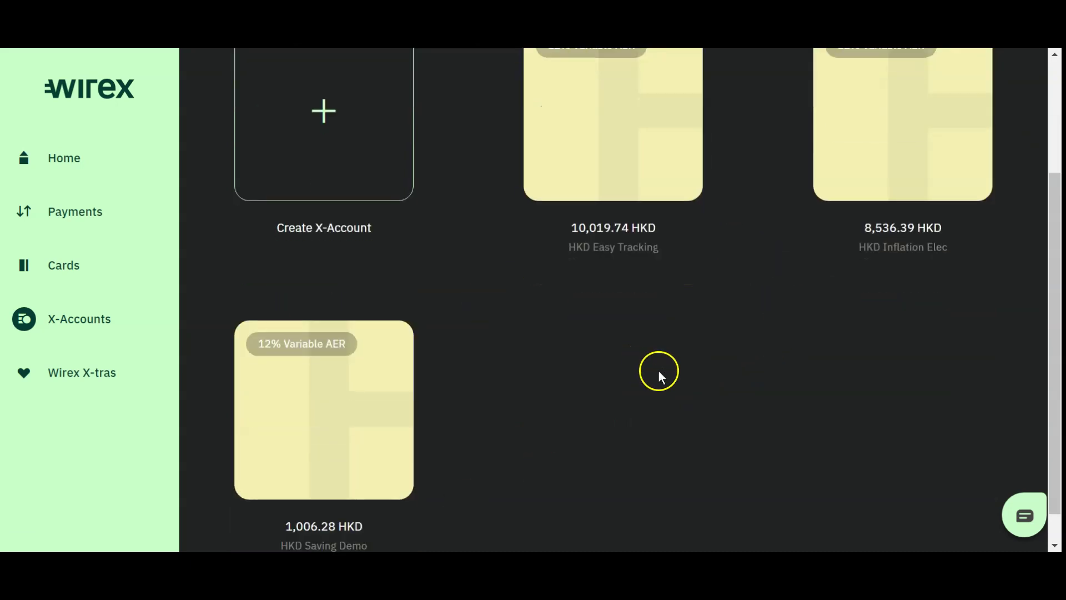
{"action": "scroll", "coordinate": [760, 402], "scroll_direction": "up", "scroll_amount": 2}
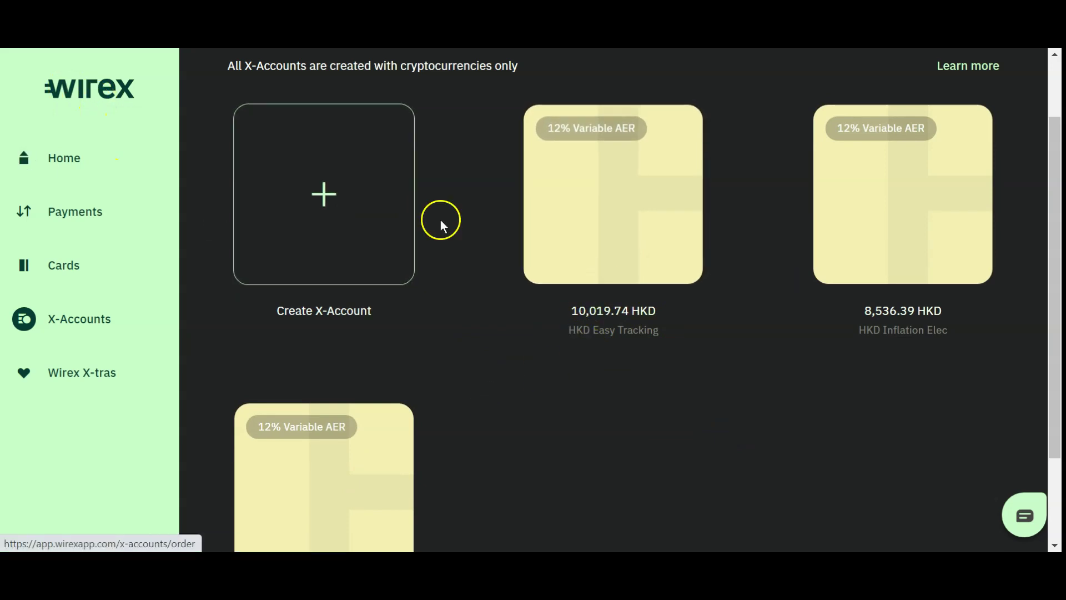
{"action": "scroll", "coordinate": [454, 378], "scroll_direction": "down", "scroll_amount": 2}
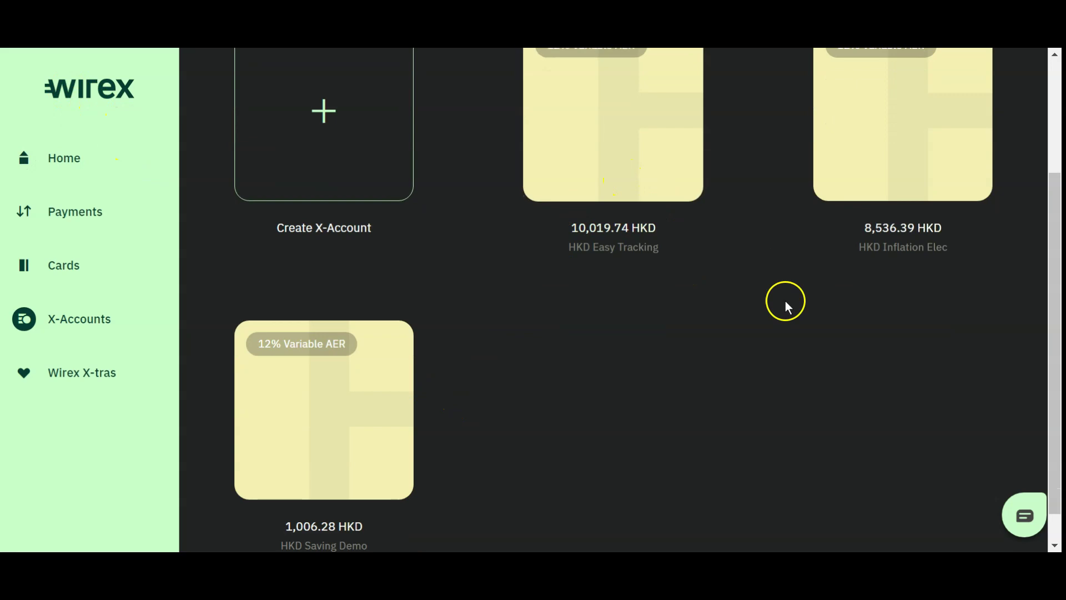
{"action": "scroll", "coordinate": [668, 471], "scroll_direction": "up", "scroll_amount": 1}
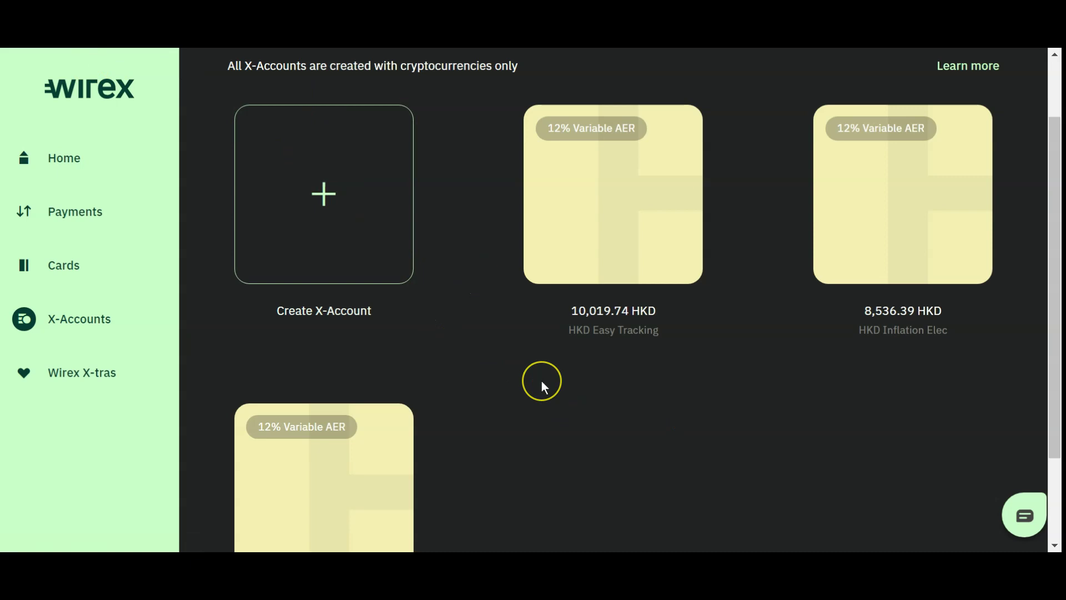
{"action": "left_click", "coordinate": [661, 445]}
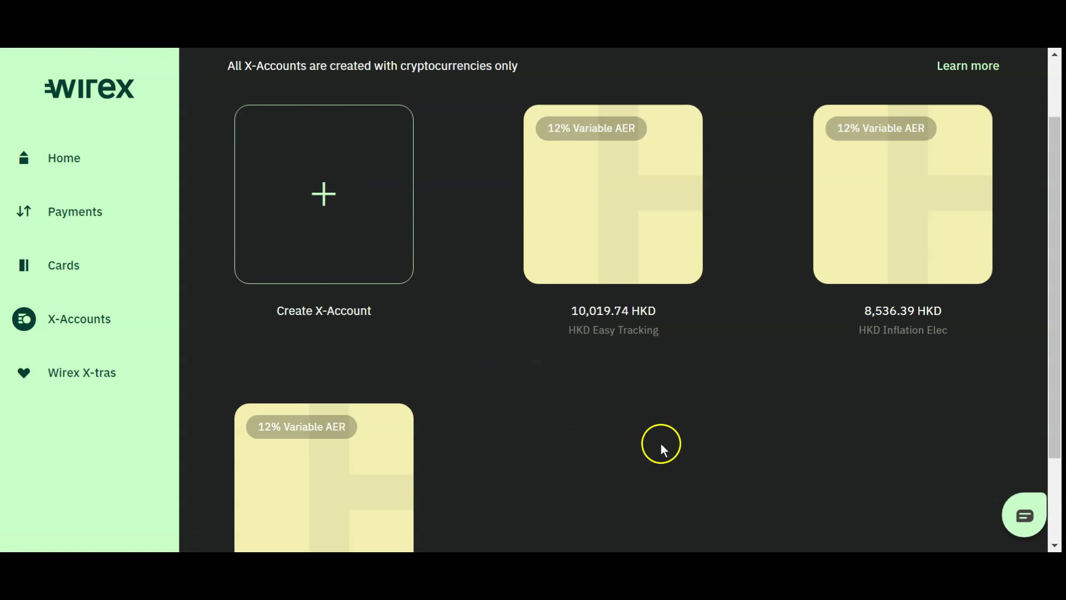
{"action": "left_click", "coordinate": [663, 449]}
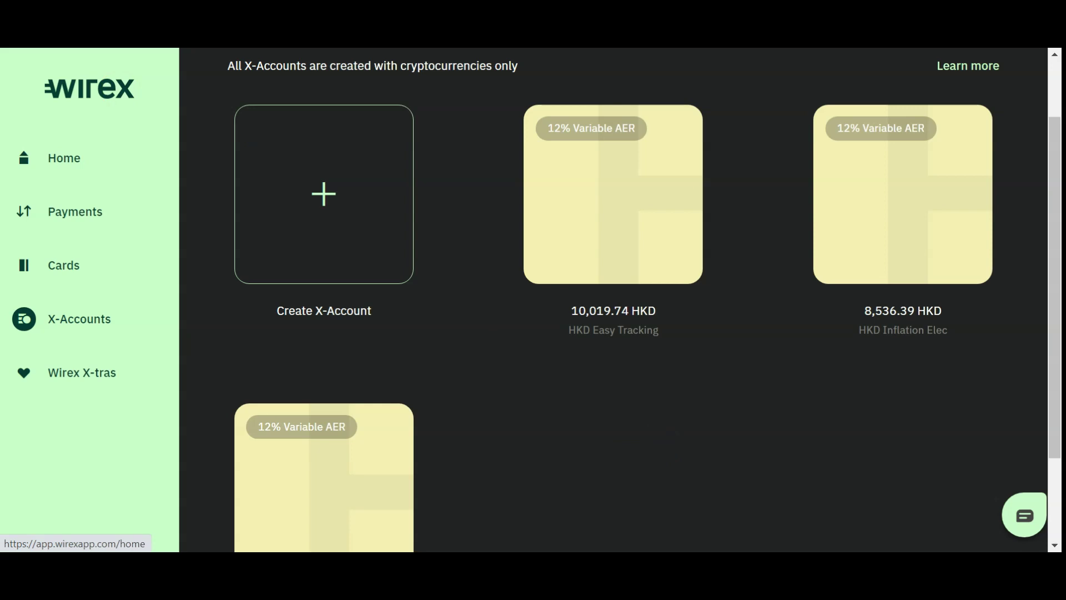